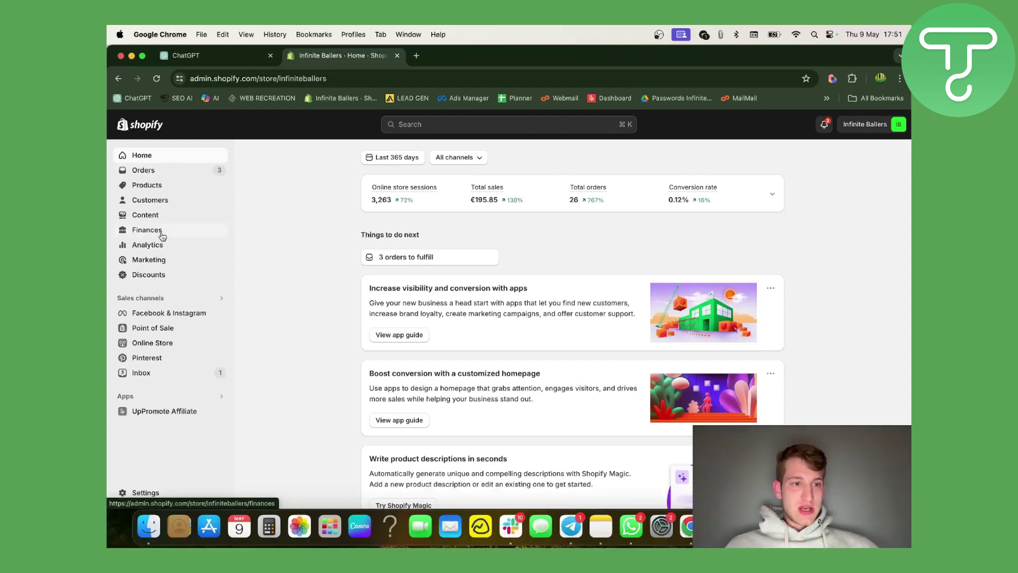
Start creating a new discount of the type Amount off products.
click(161, 280)
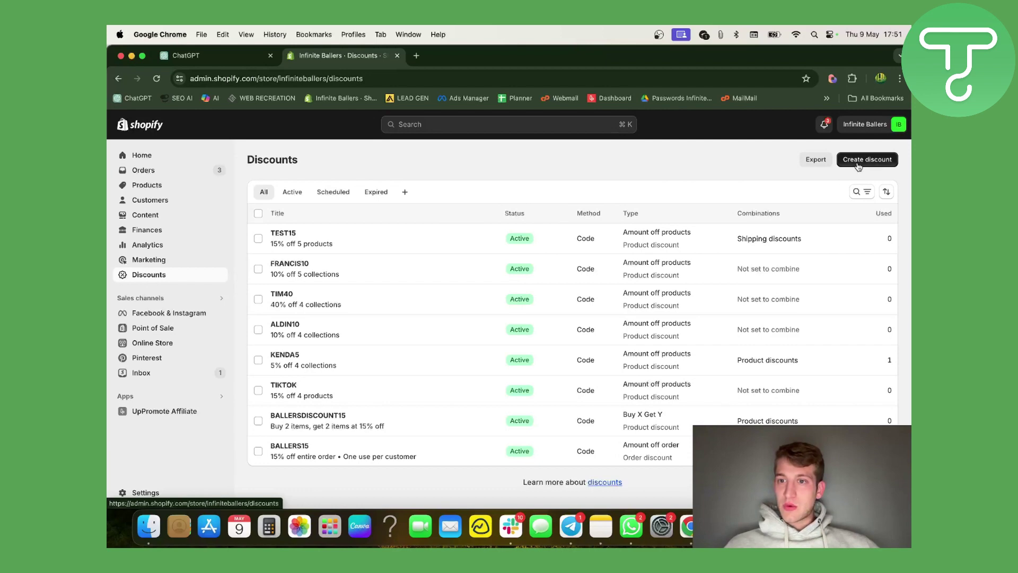
click(858, 163)
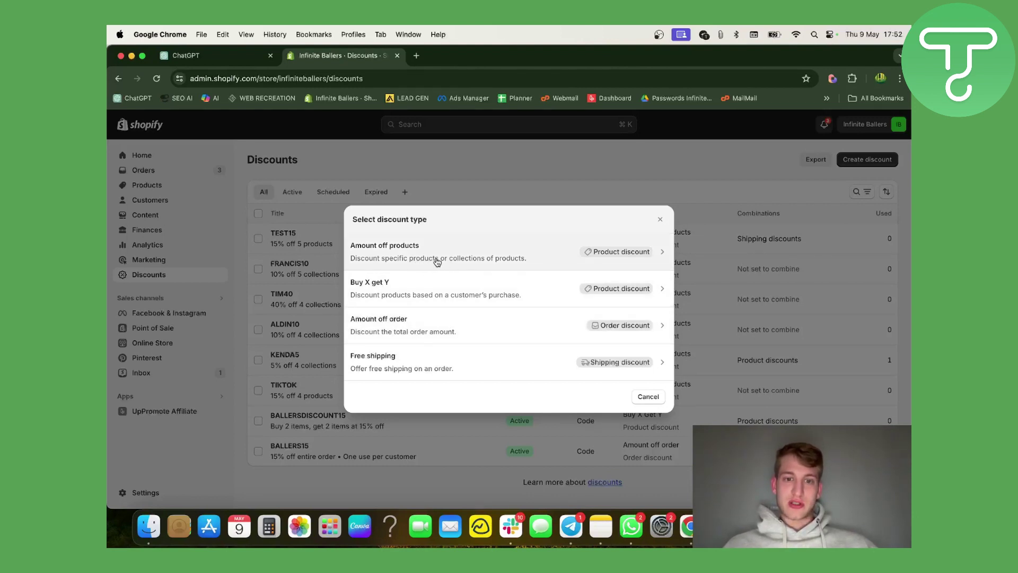
click(497, 255)
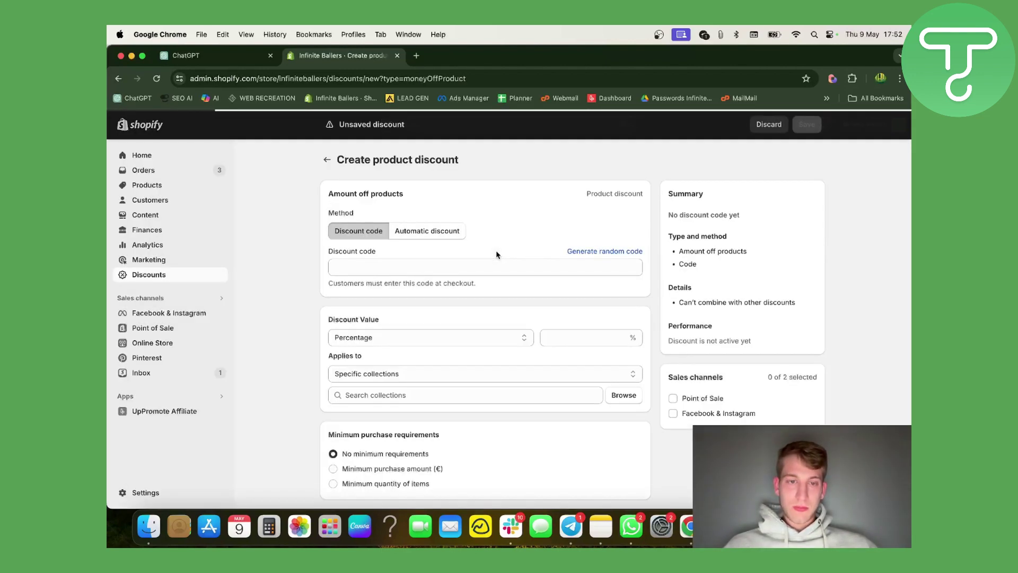
Enter 20%DISCOUNT as the discount code for the product discount.
click(462, 273)
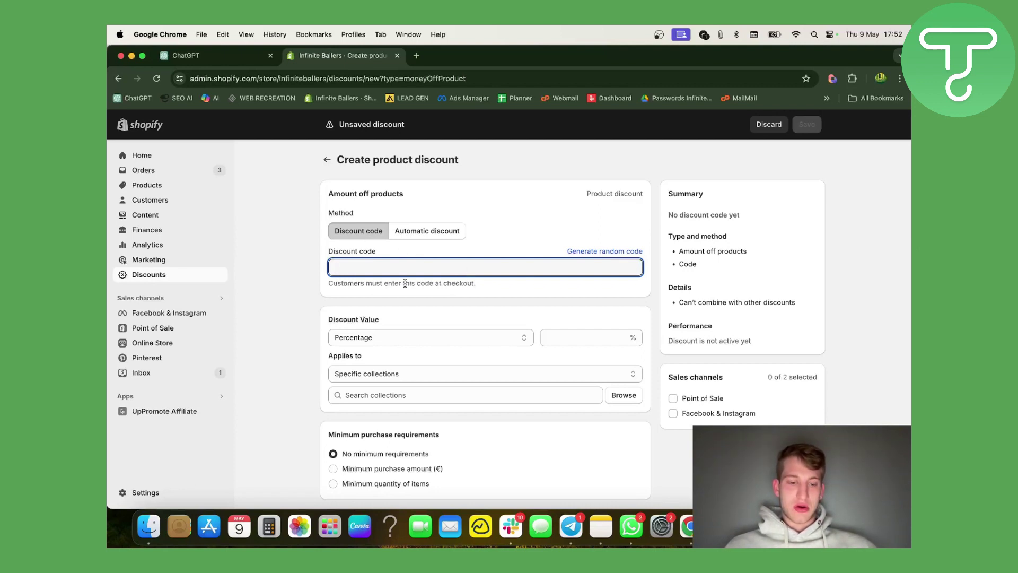
text(20)
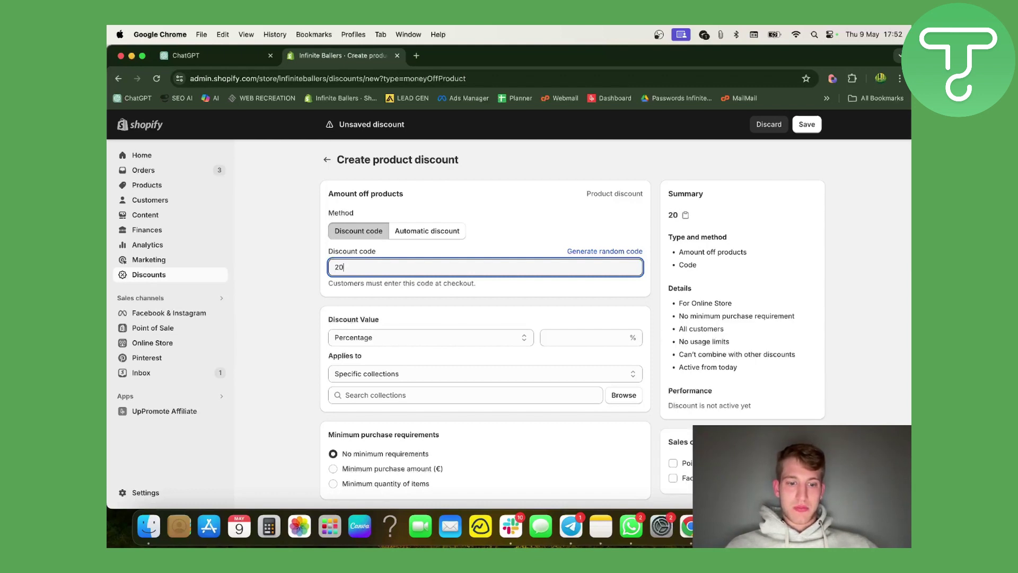
text(%DISCOUNT)
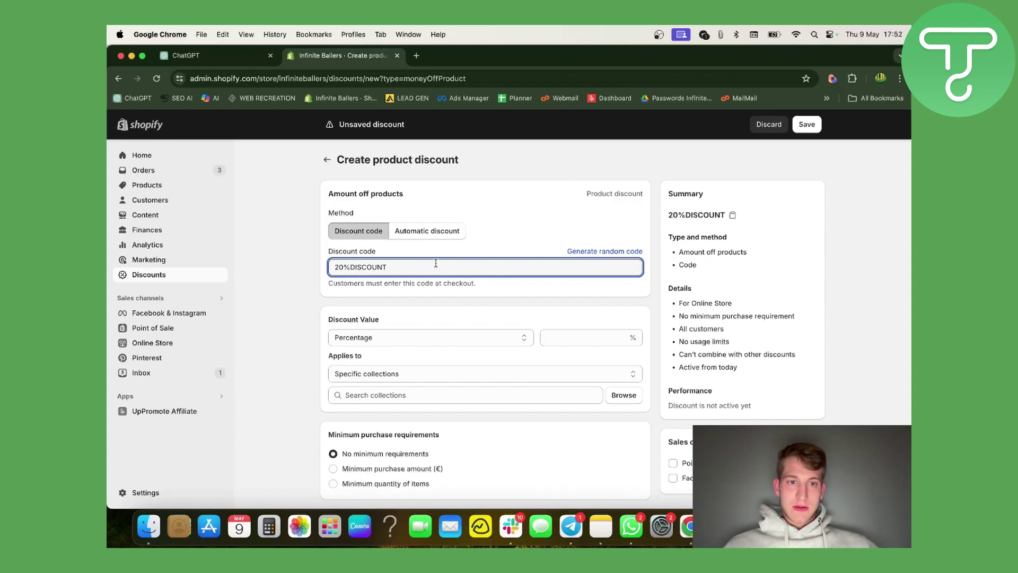
key(alt+shift+Left)
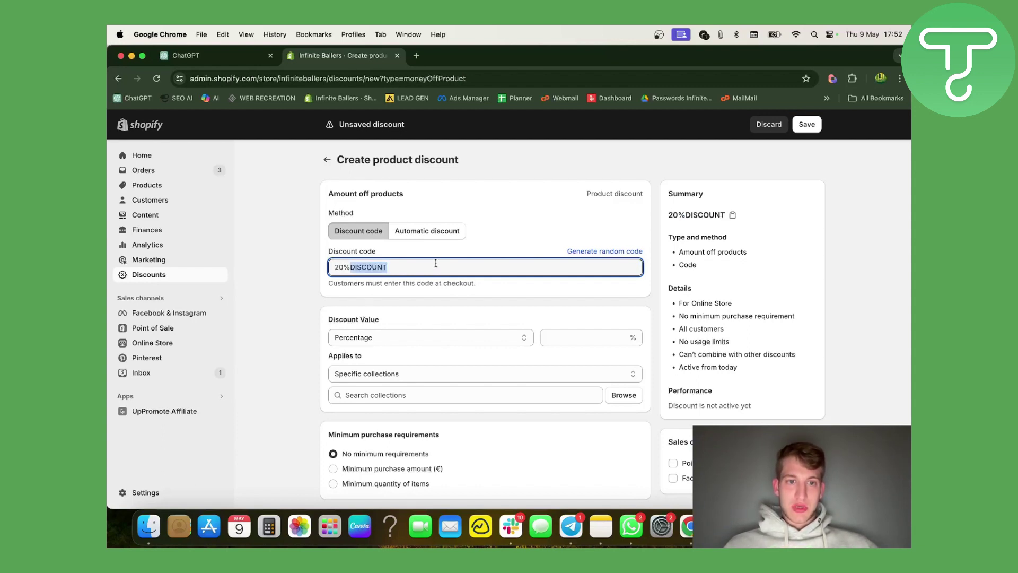
key(alt+shift+Left)
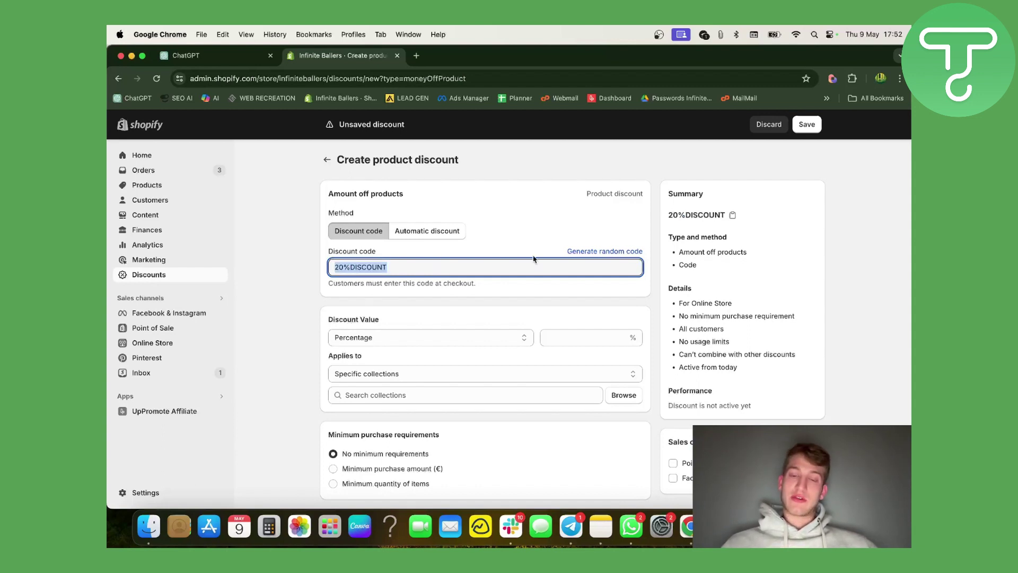
scroll(491, 305, down, 2)
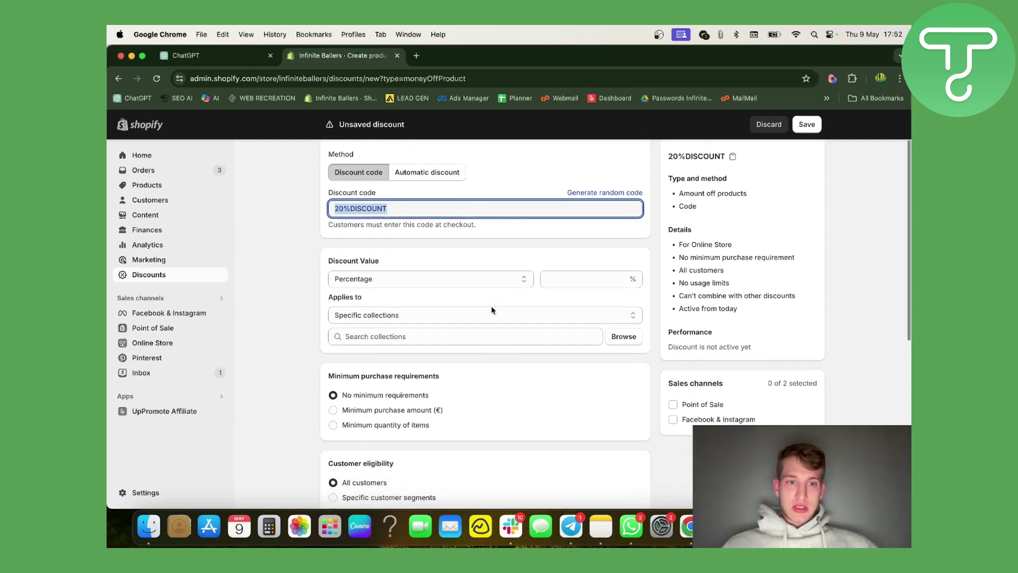
click(411, 284)
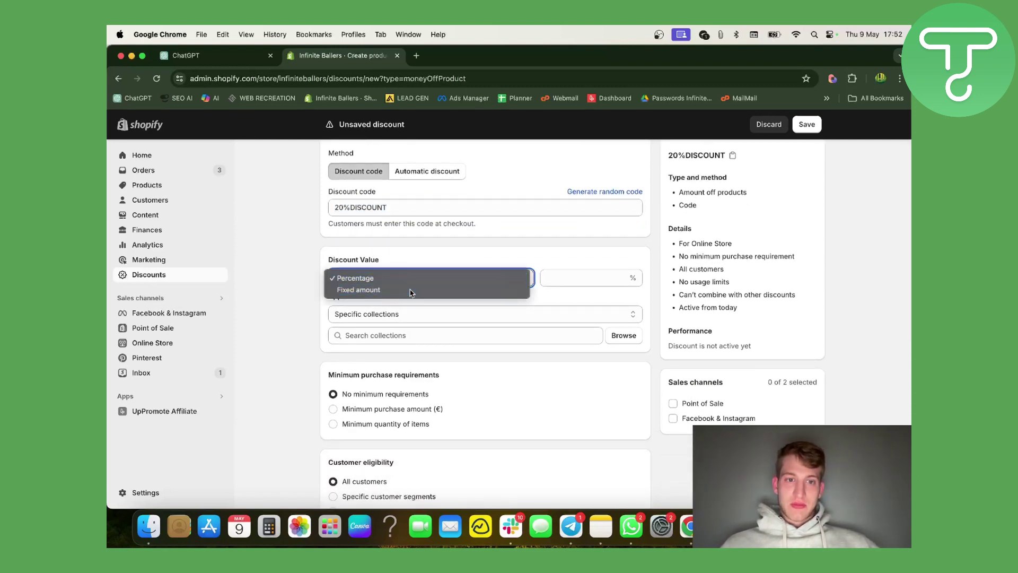
click(507, 289)
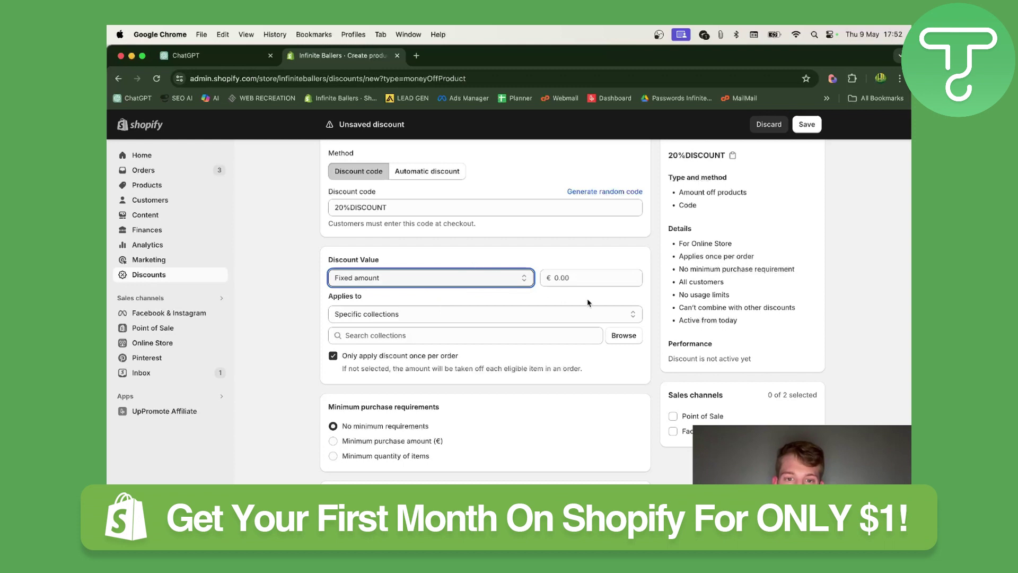
click(555, 278)
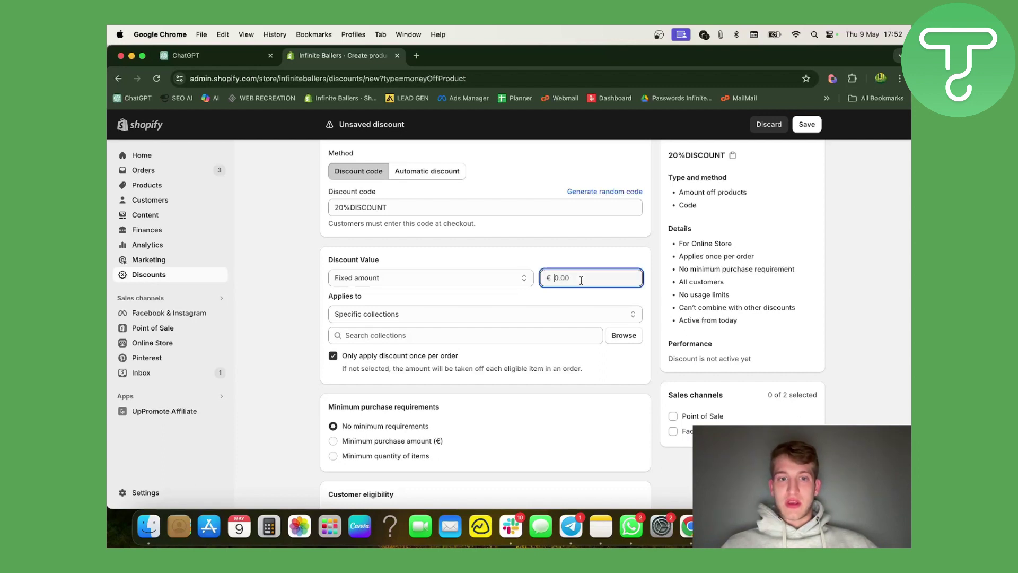
click(448, 272)
click(506, 266)
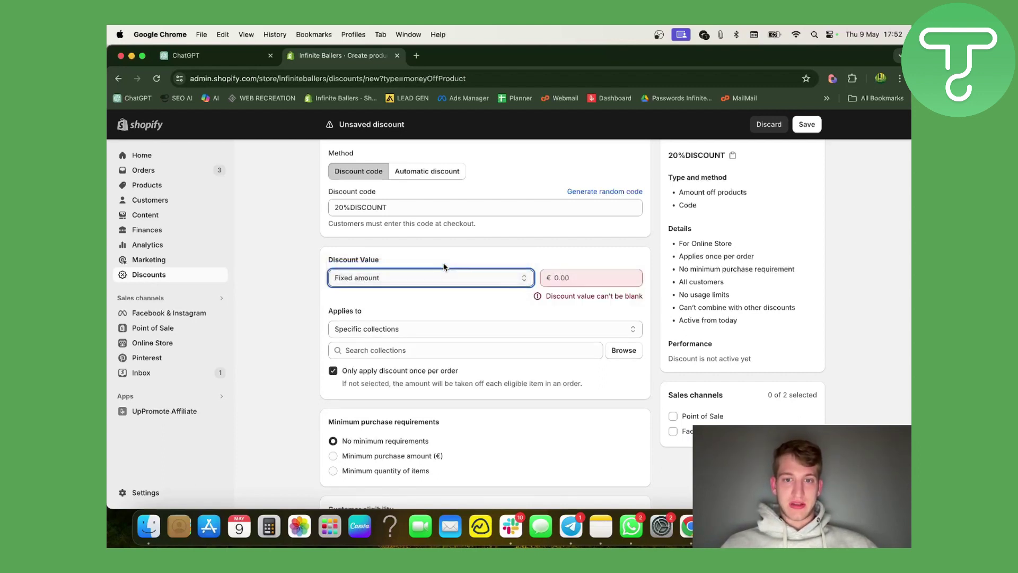
Set the percentage discount value to 20%.
click(564, 280)
text(20)
click(560, 306)
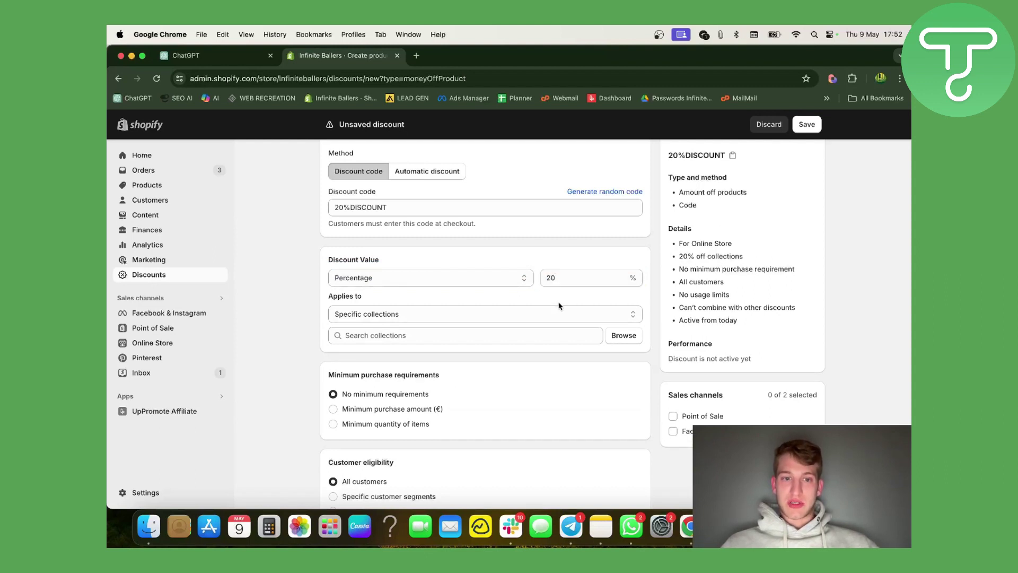
Make the discount apply to specific products instead of collections.
click(494, 316)
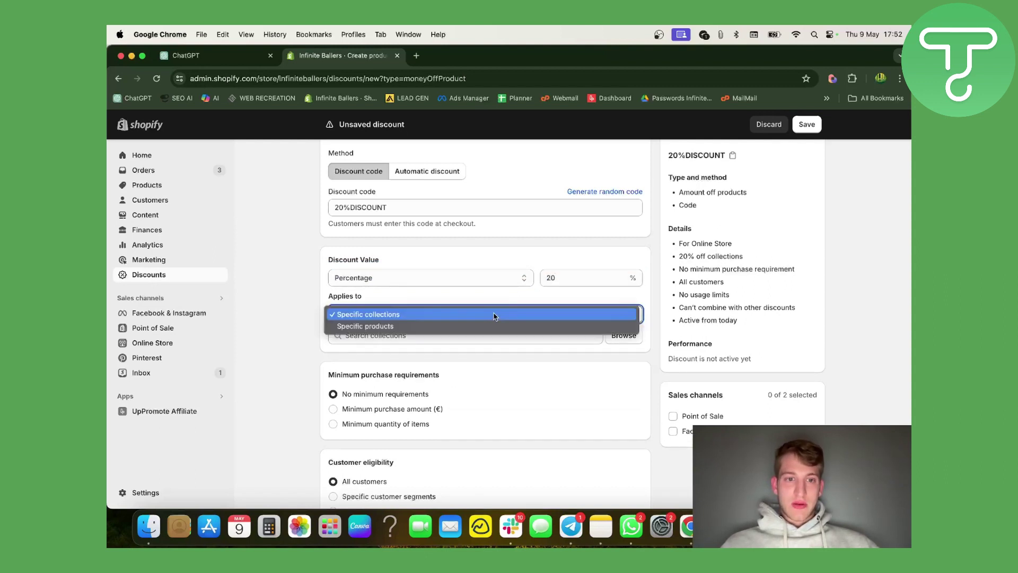
click(494, 315)
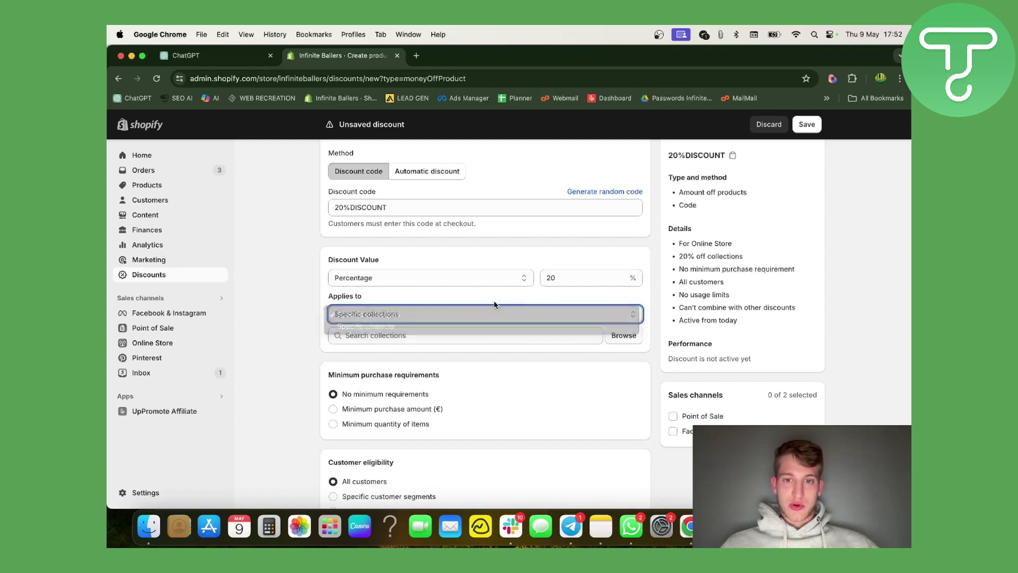
click(496, 317)
click(493, 326)
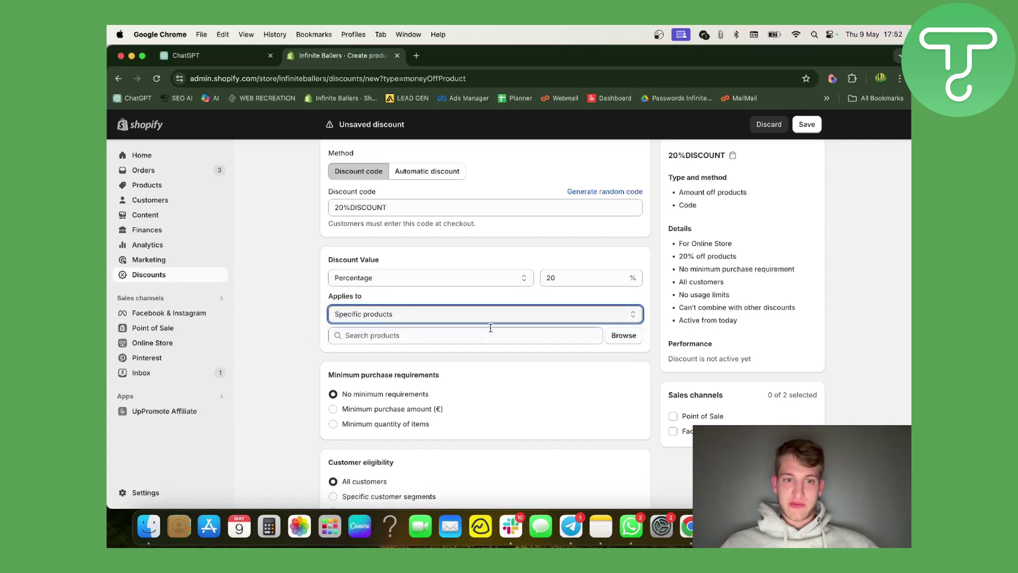
Add the Infinite Ballers Hoodie – "Beyond the Game" collection with all its size variants to the discounted products.
click(577, 334)
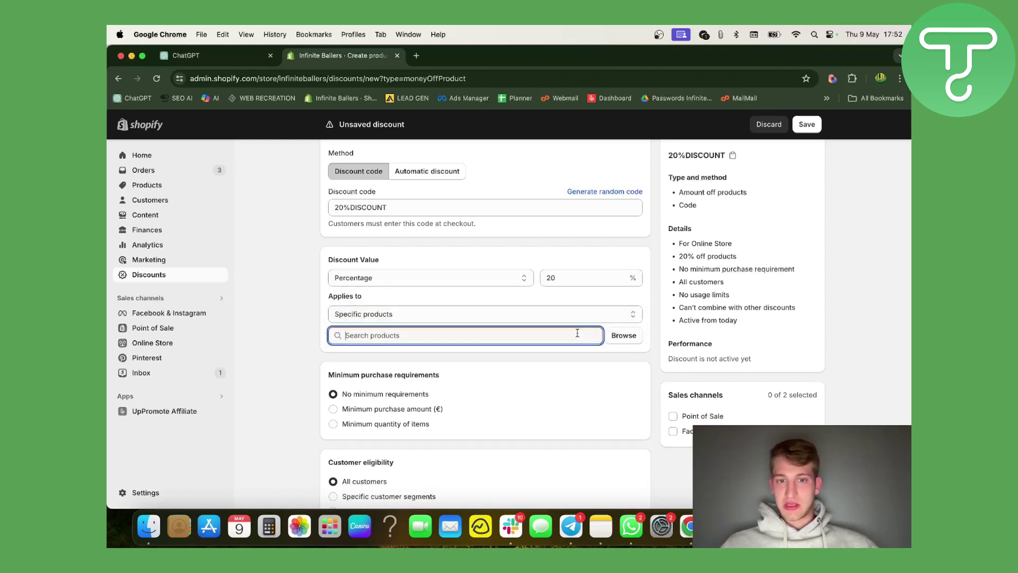
click(622, 335)
scroll(510, 304, down, 10)
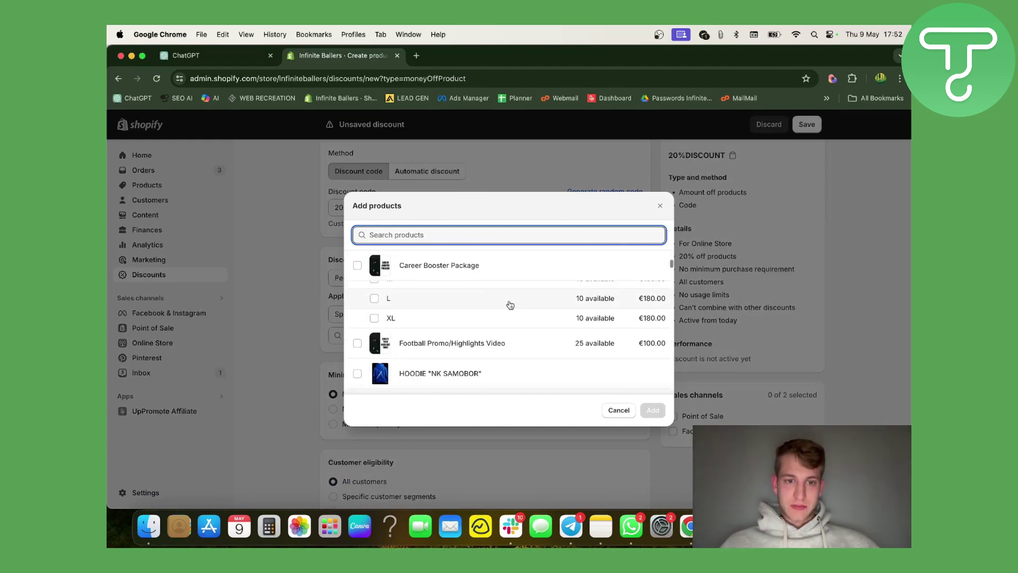
scroll(510, 305, down, 5)
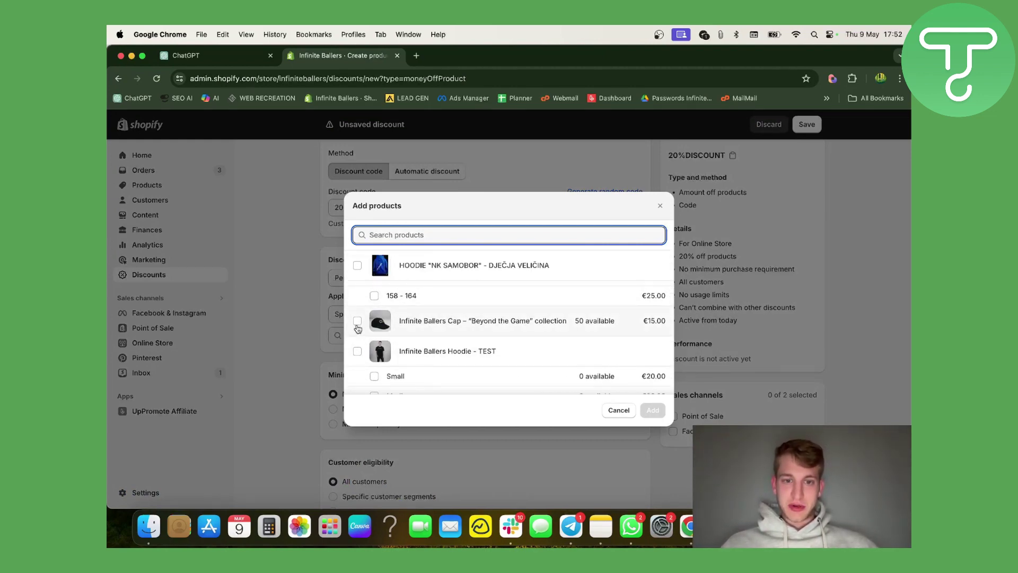
scroll(432, 359, down, 5)
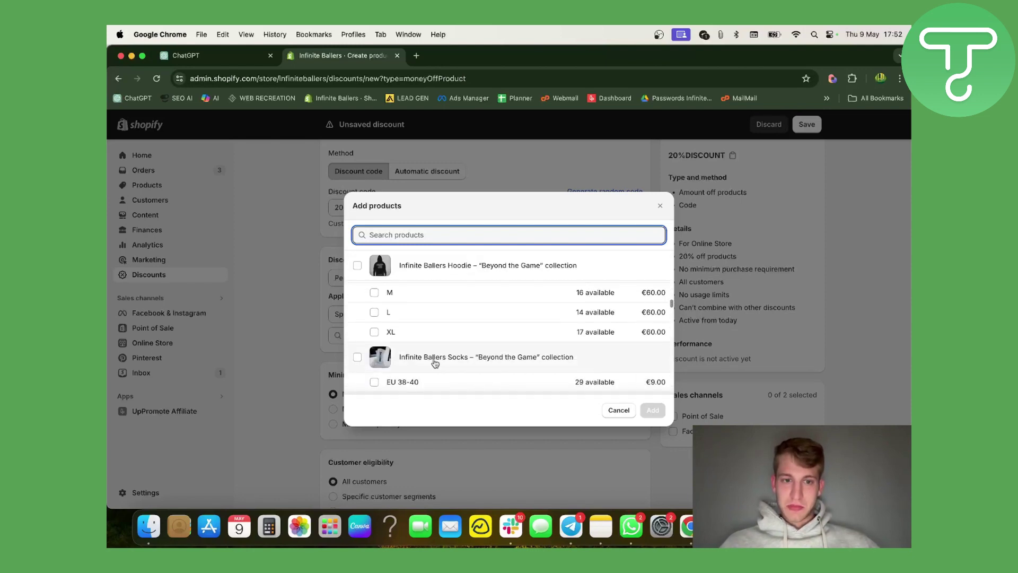
click(358, 286)
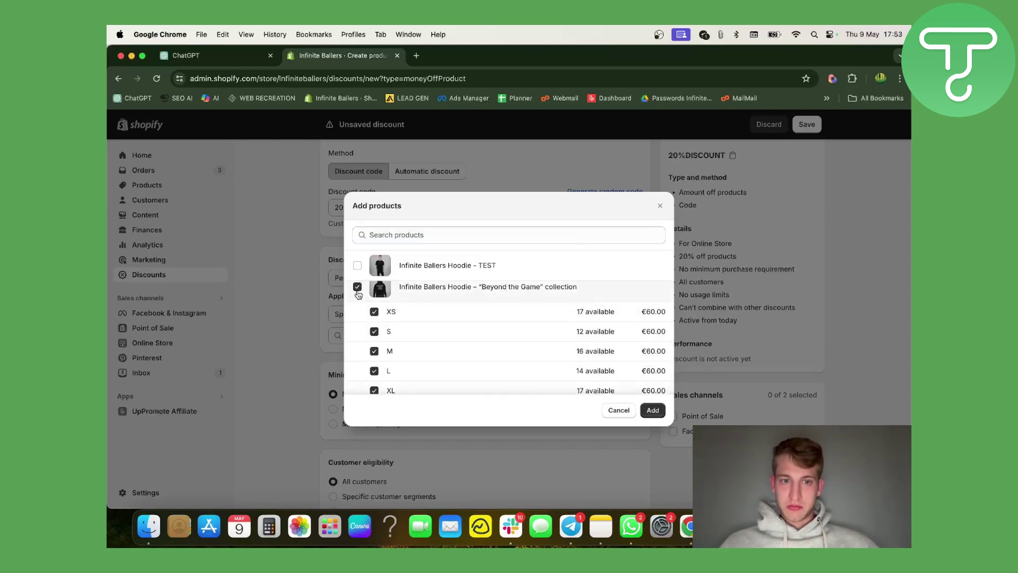
click(652, 410)
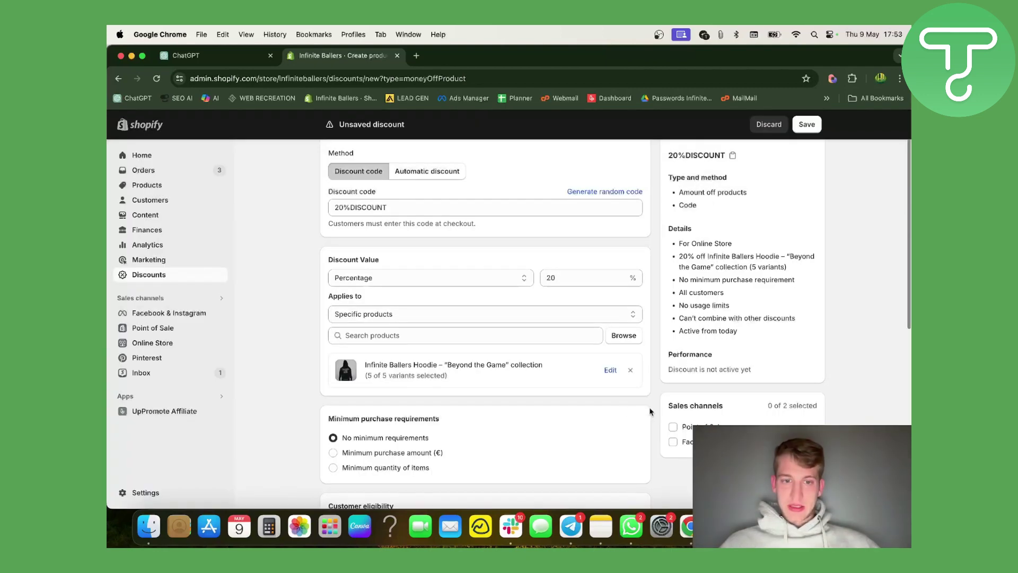
scroll(472, 390, down, 3)
scroll(387, 333, down, 3)
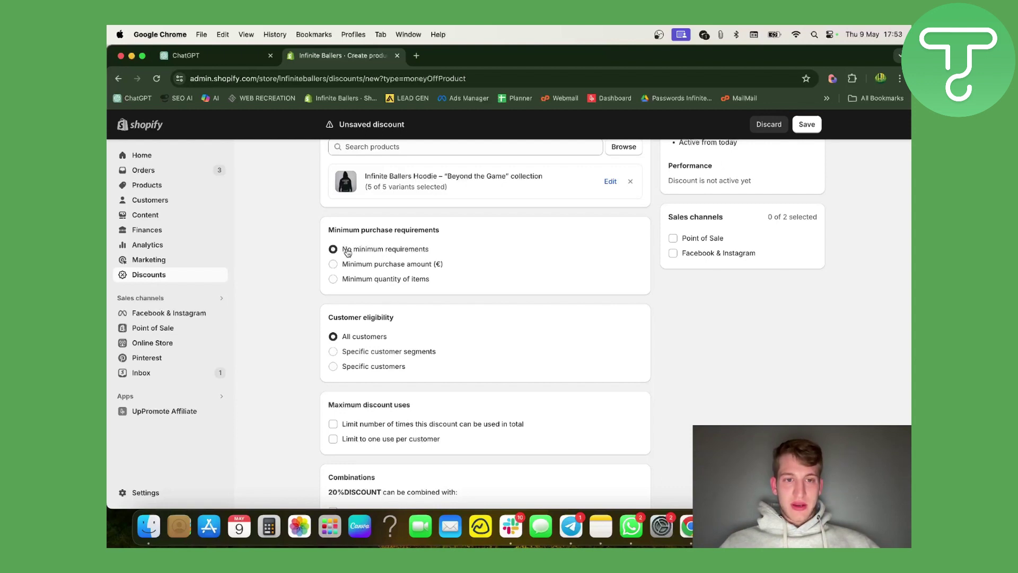
drag(341, 250, 441, 256)
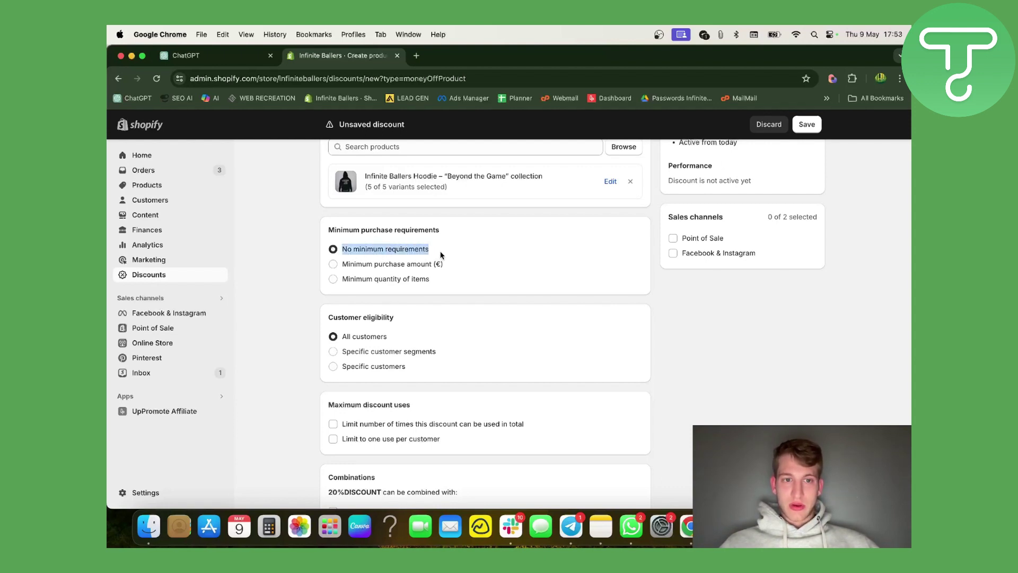
click(333, 264)
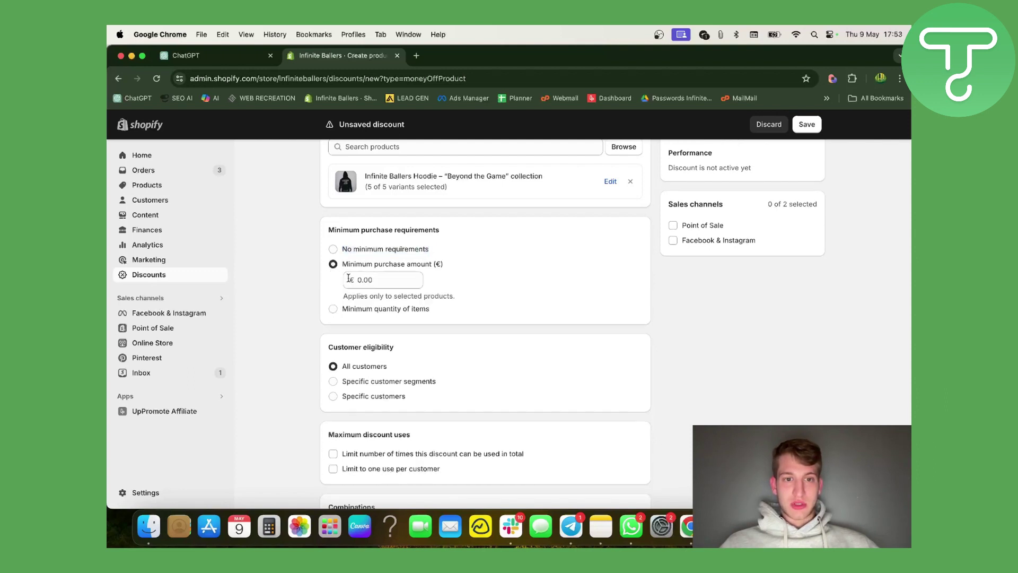
click(363, 280)
text(100)
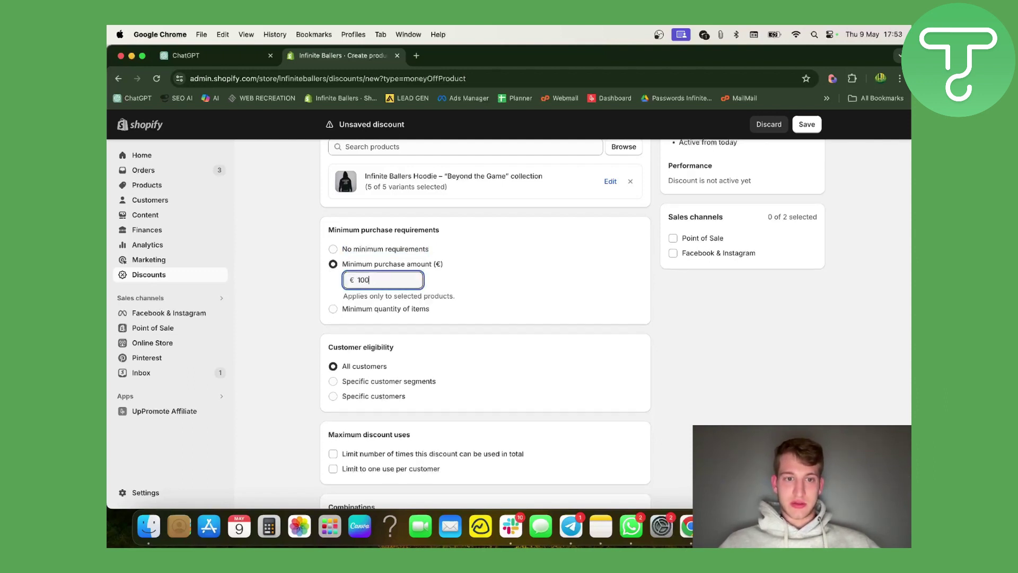
click(333, 249)
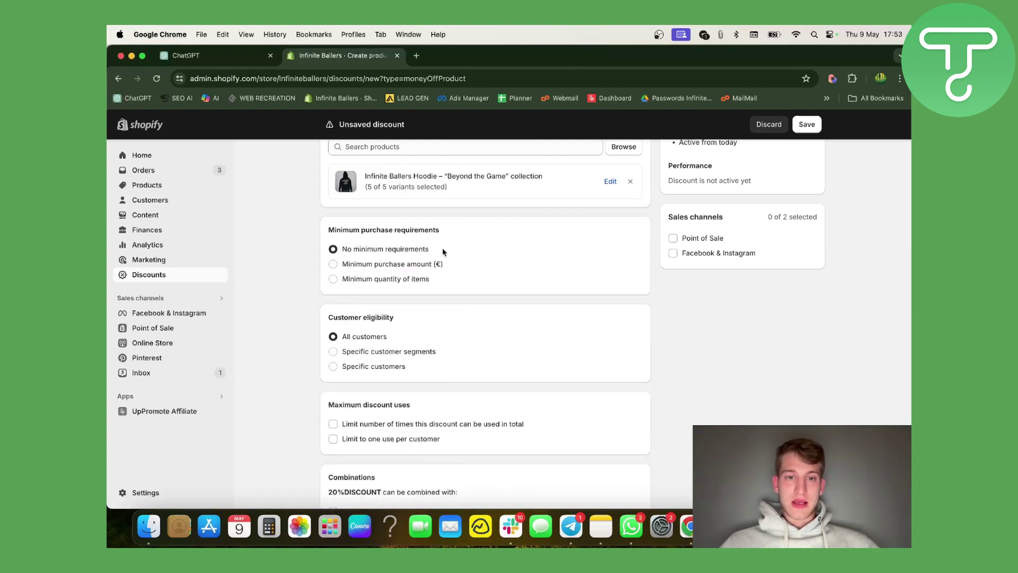
drag(442, 249, 354, 250)
scroll(412, 371, down, 2)
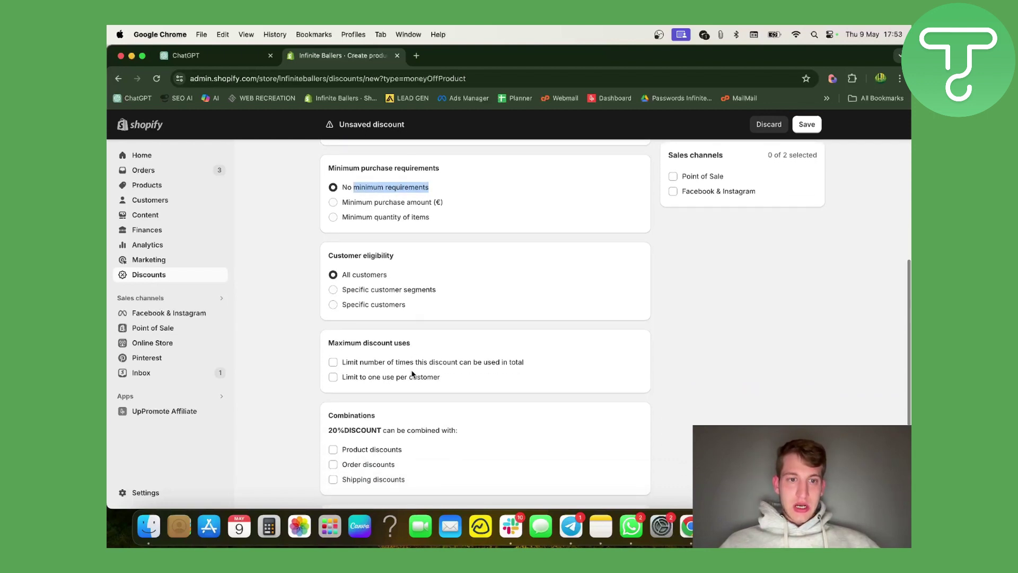
click(413, 262)
drag(391, 275, 343, 277)
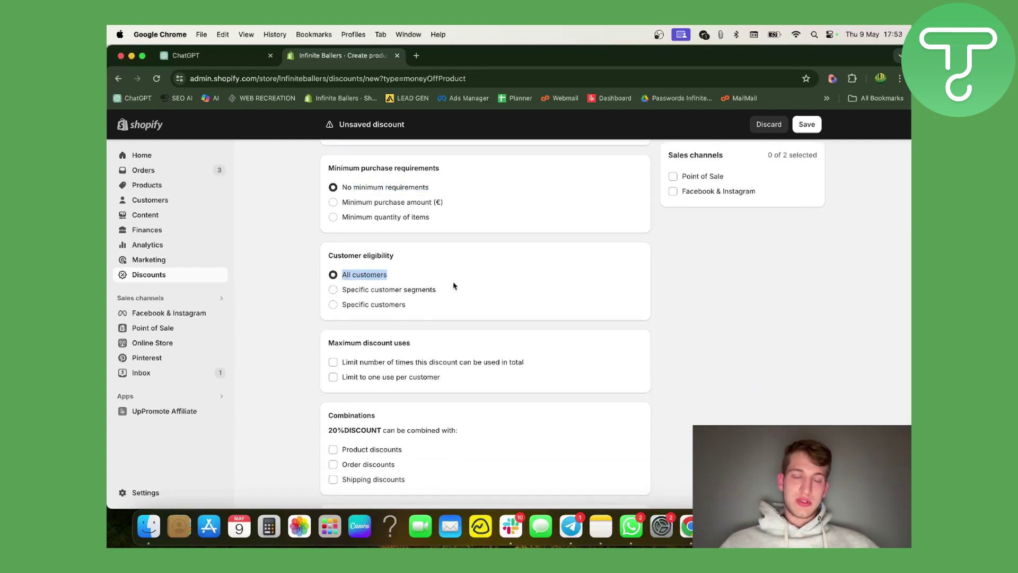
Limit the number of times this discount can be used in total to 10.
scroll(464, 412, down, 4)
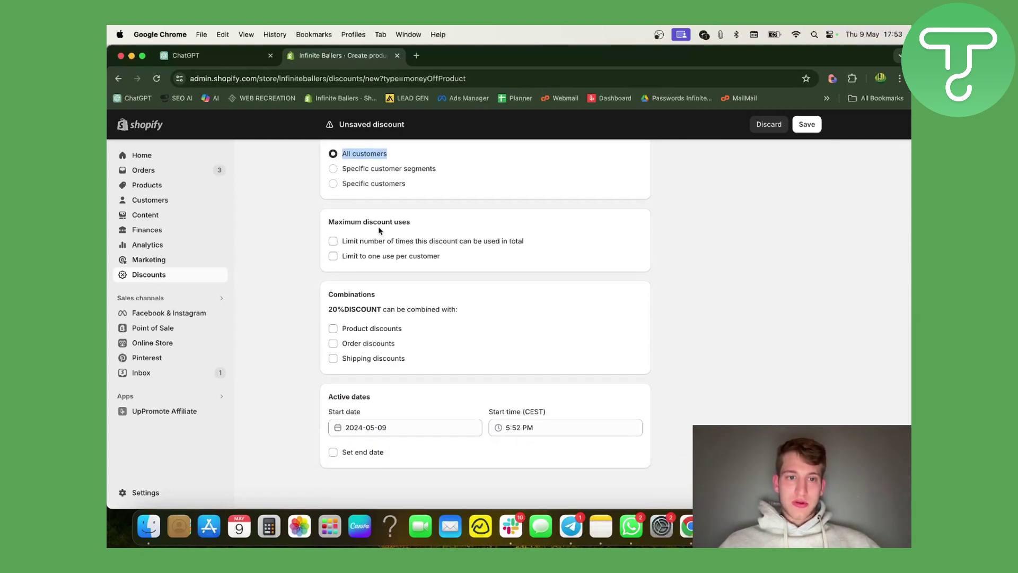
drag(329, 228, 423, 228)
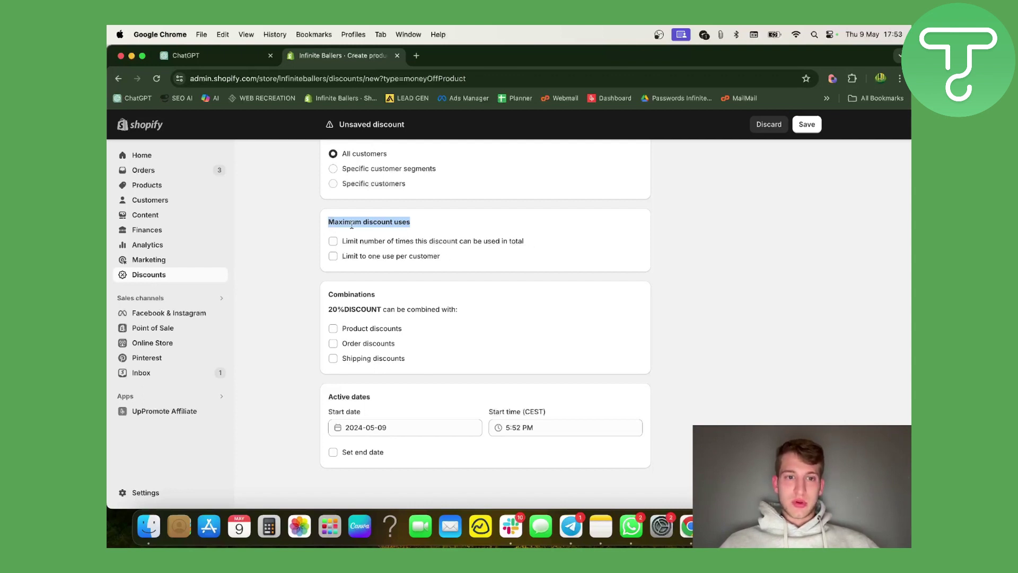
click(334, 241)
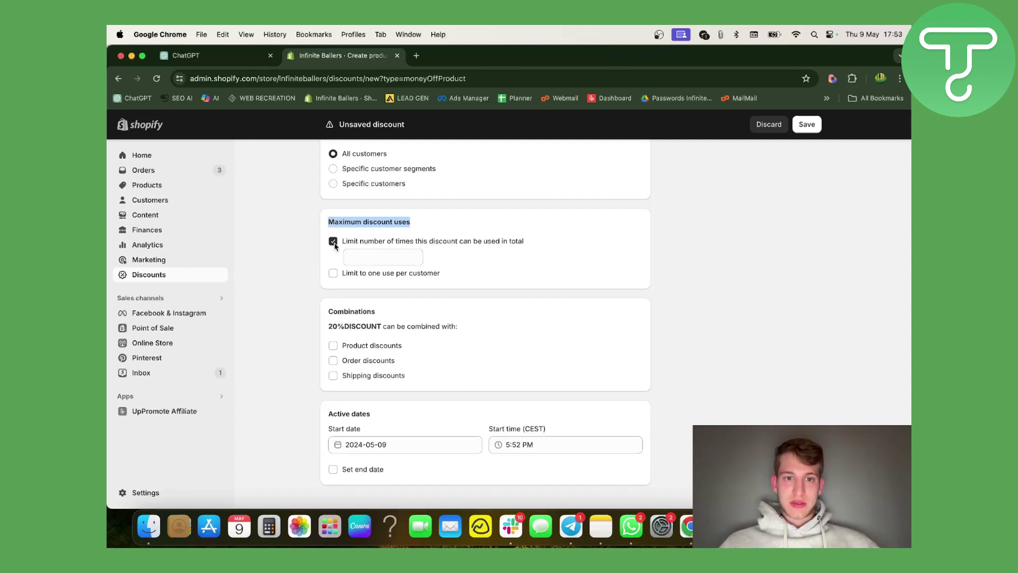
click(387, 258)
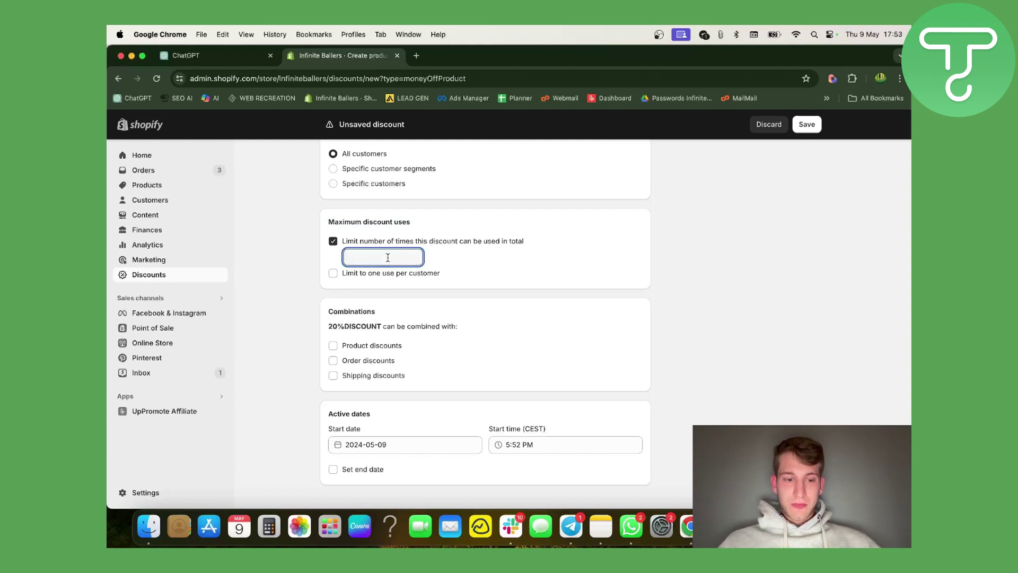
text(10)
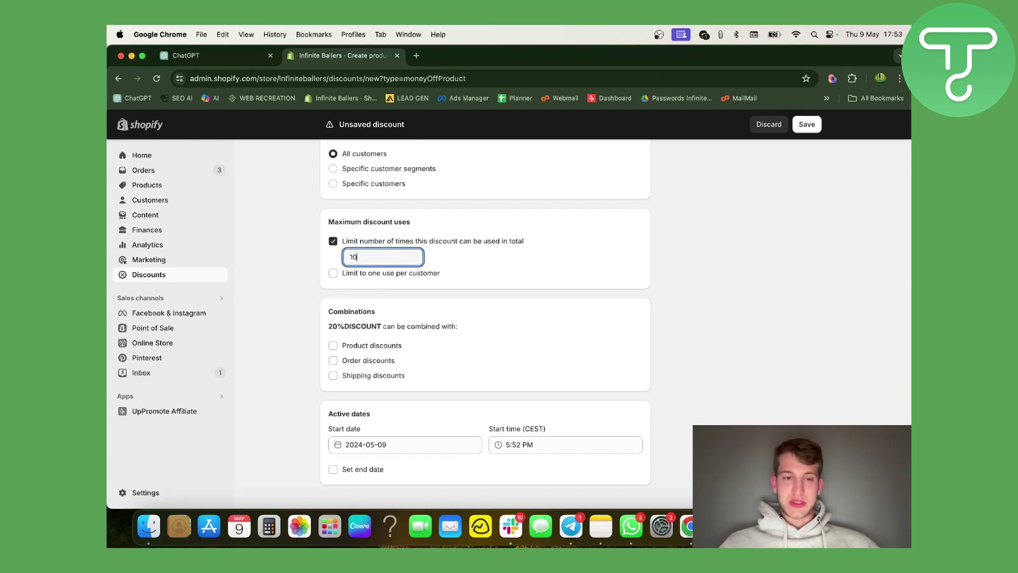
Remove the total-uses limit from the discount and leave the one-use-per-customer limit switched off.
drag(386, 255, 351, 255)
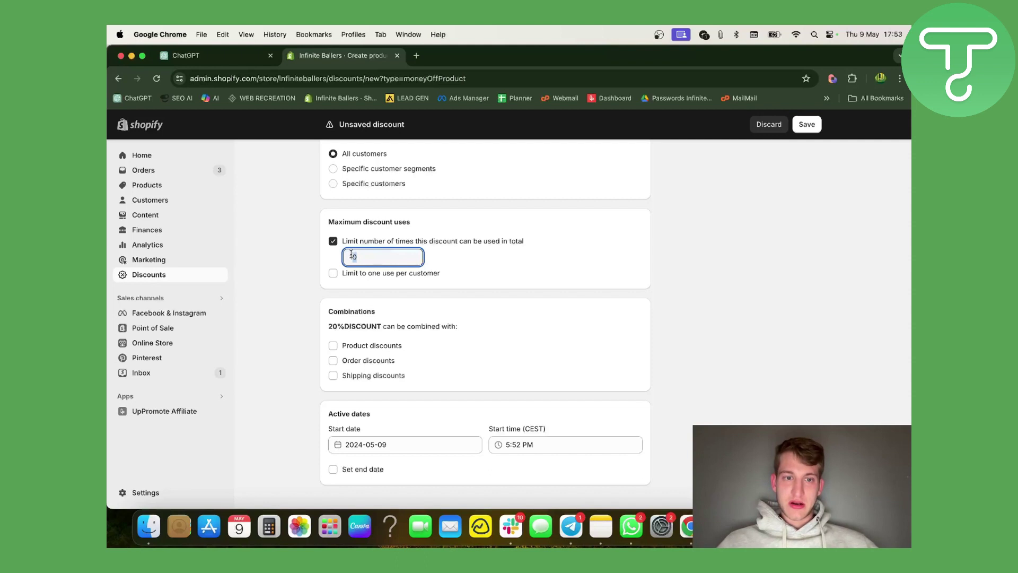
click(333, 273)
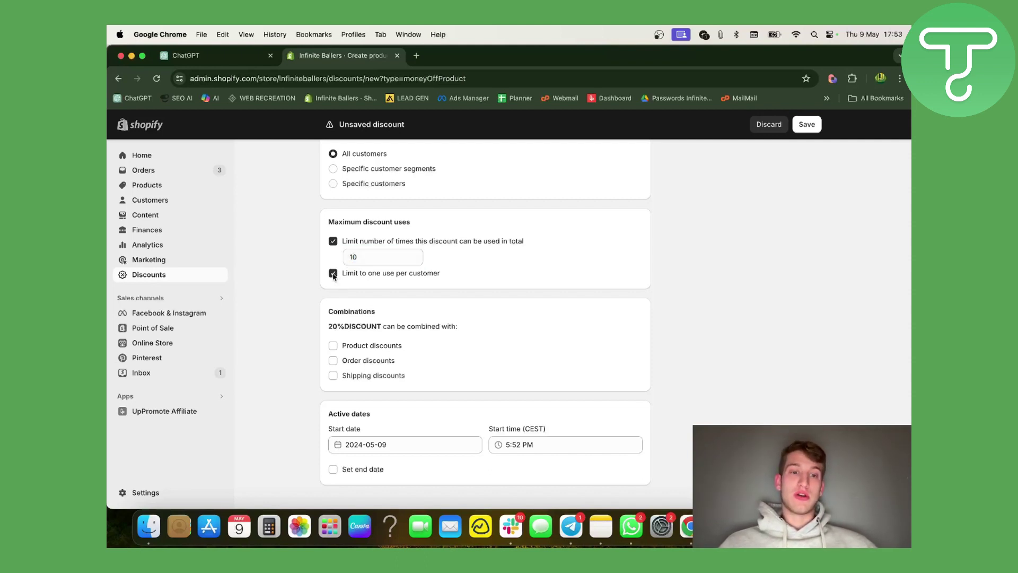
click(333, 242)
drag(344, 256, 495, 255)
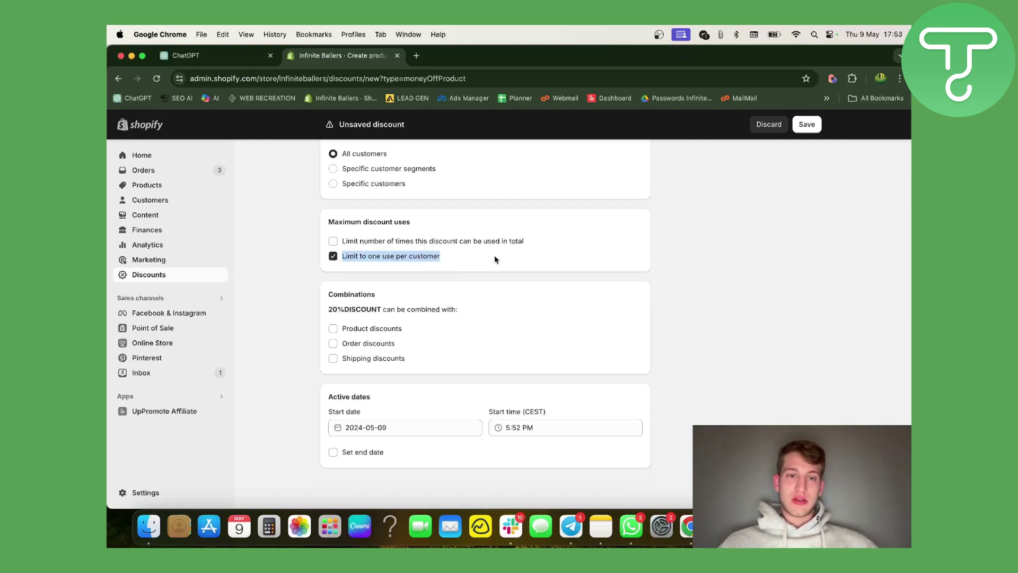
click(333, 256)
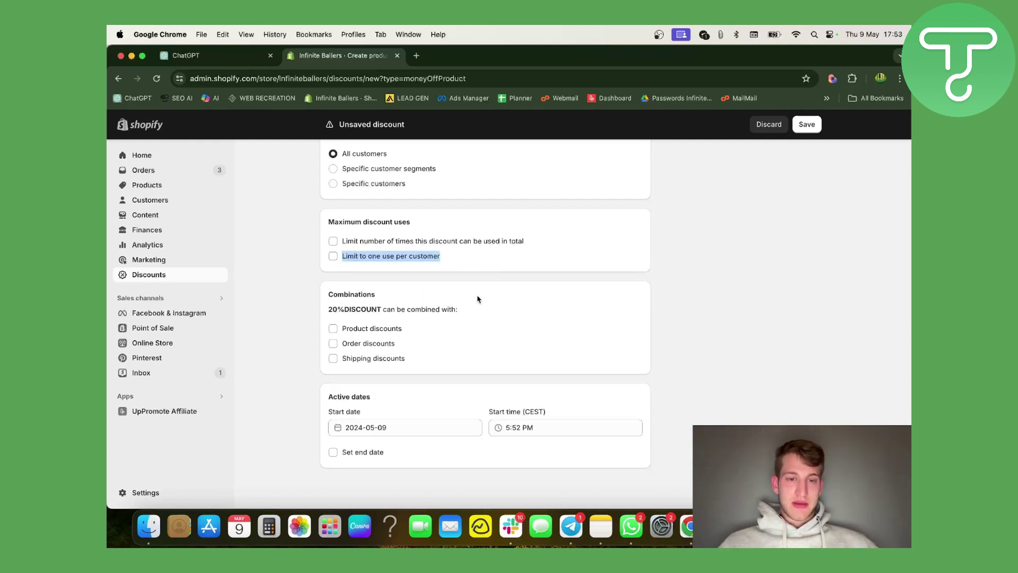
click(477, 298)
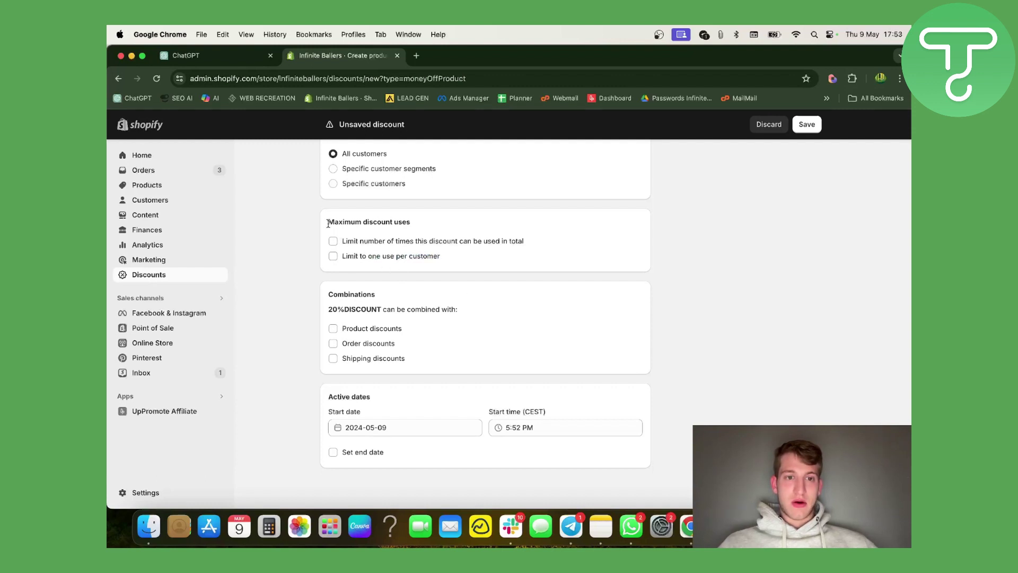
drag(327, 221, 432, 228)
click(432, 228)
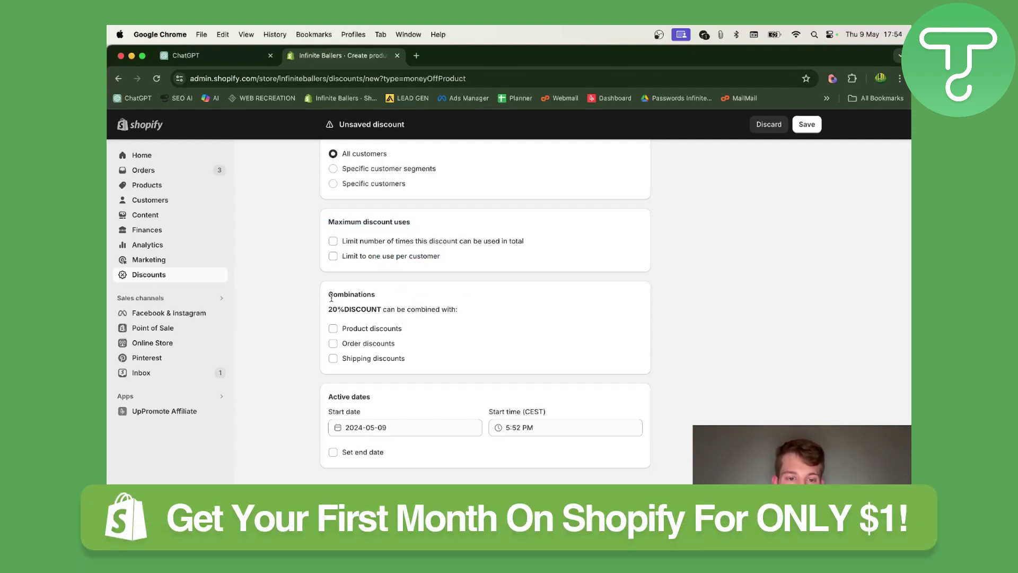
Try allowing the discount to be combined with product discounts.
drag(330, 294, 427, 312)
click(460, 314)
drag(328, 290, 455, 310)
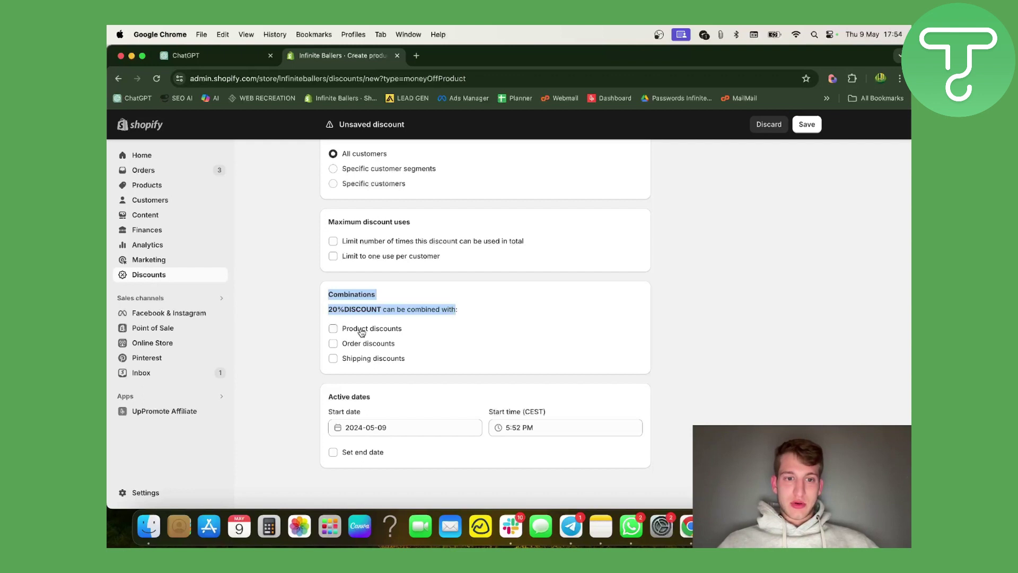
click(333, 329)
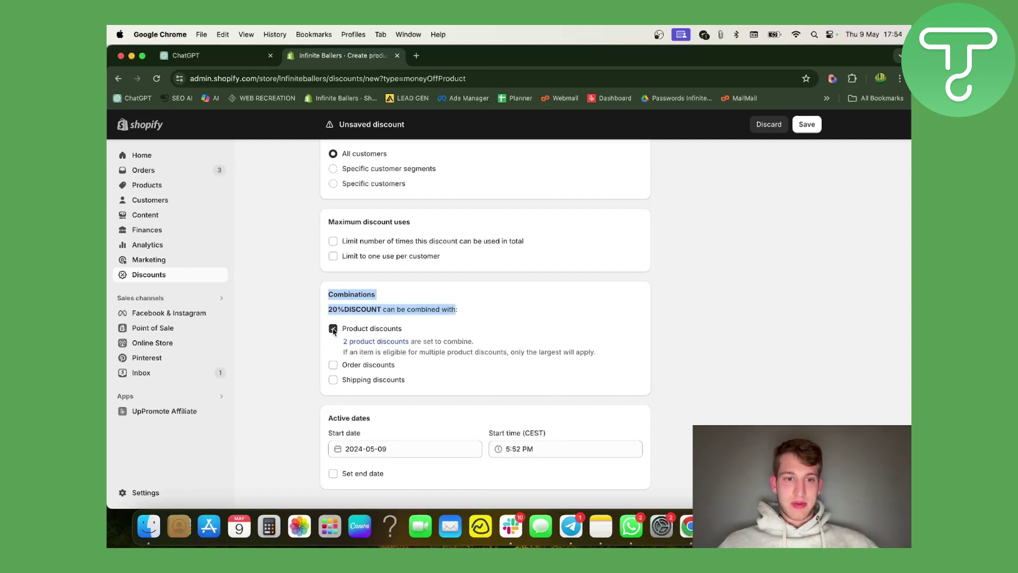
click(333, 329)
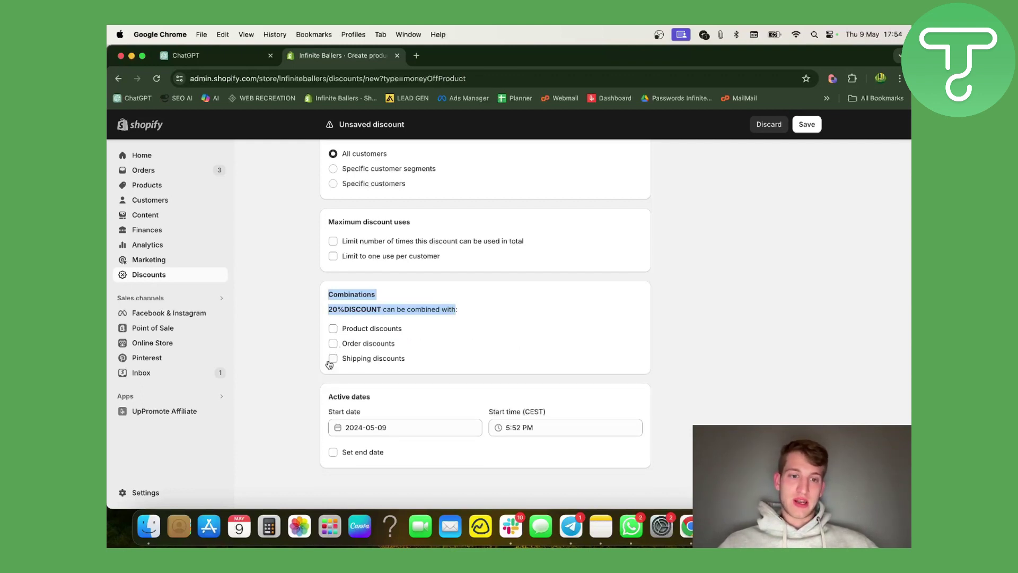
click(533, 342)
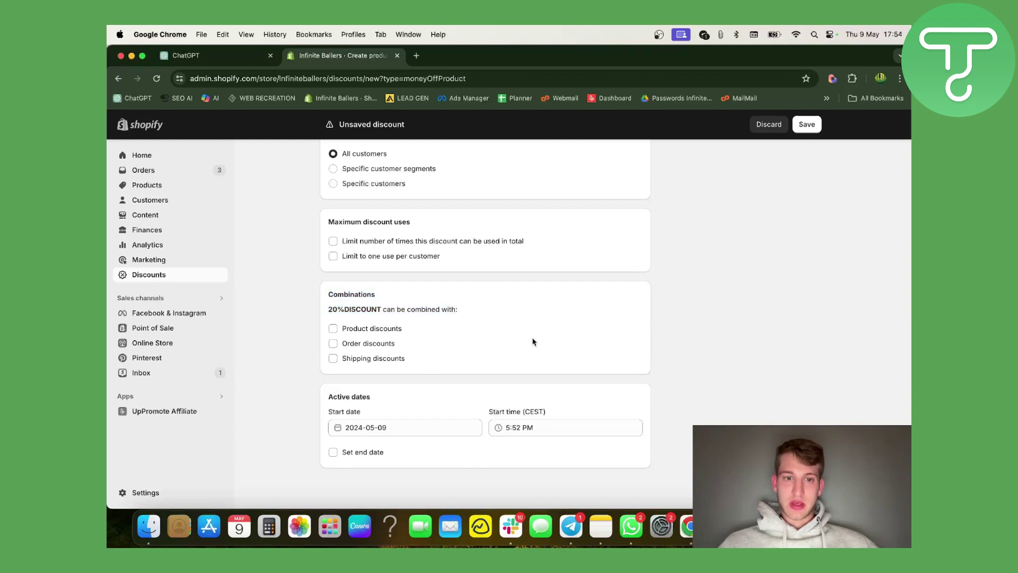
drag(326, 296, 460, 325)
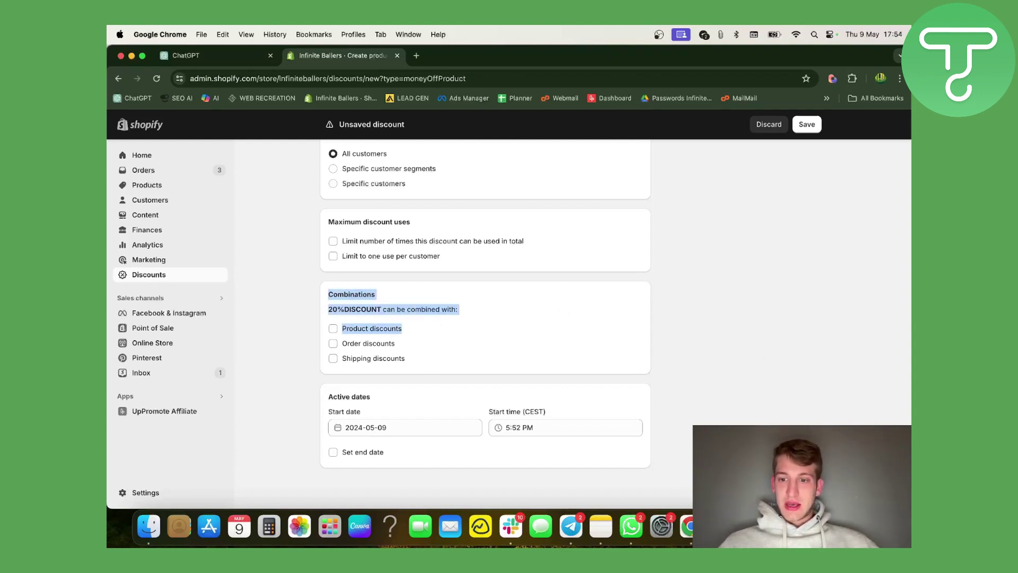
Save the new discount and copy its code, 20%DISCOUNT, from the page title.
click(807, 129)
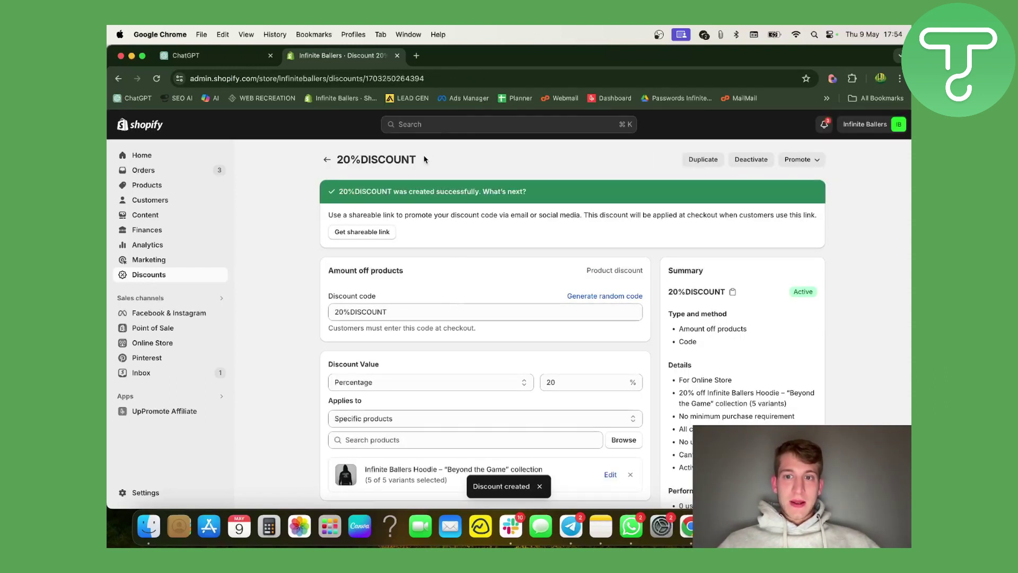
drag(431, 160, 333, 153)
key(super+c)
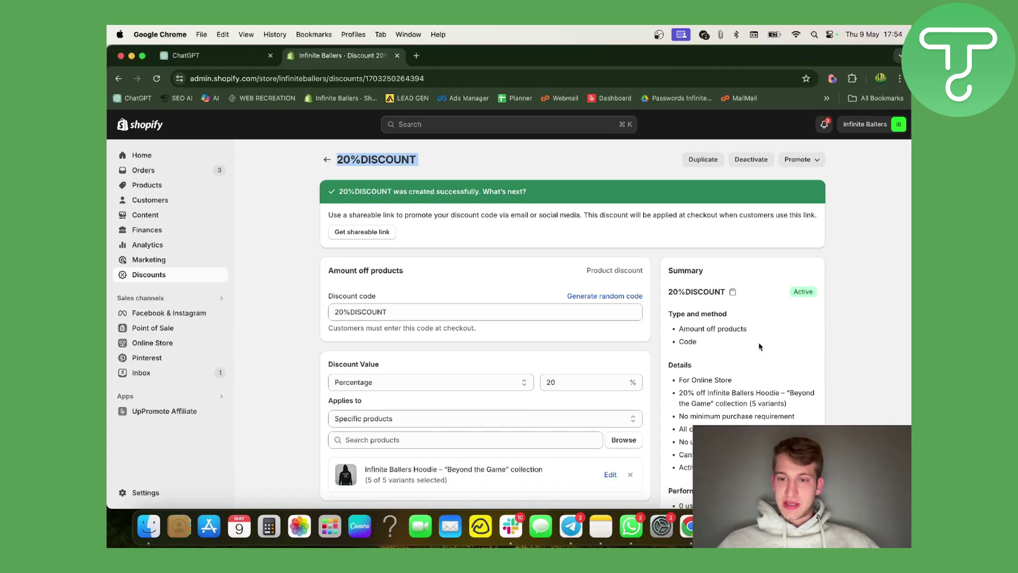
Review the saved discount's summary, its performance and the sales channels it can apply to.
scroll(760, 349, down, 3)
drag(803, 275, 669, 266)
drag(717, 382, 670, 348)
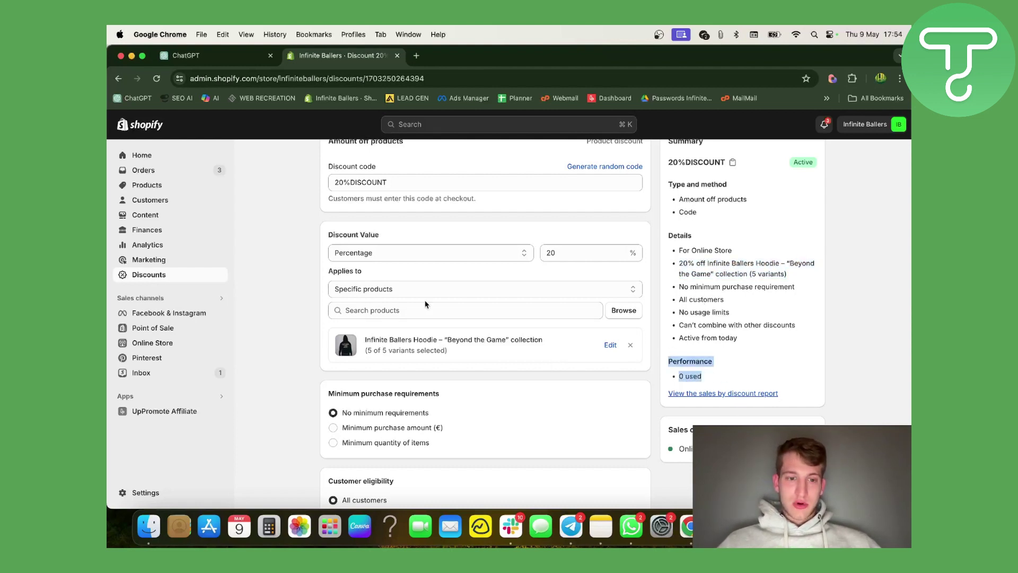
scroll(426, 304, up, 3)
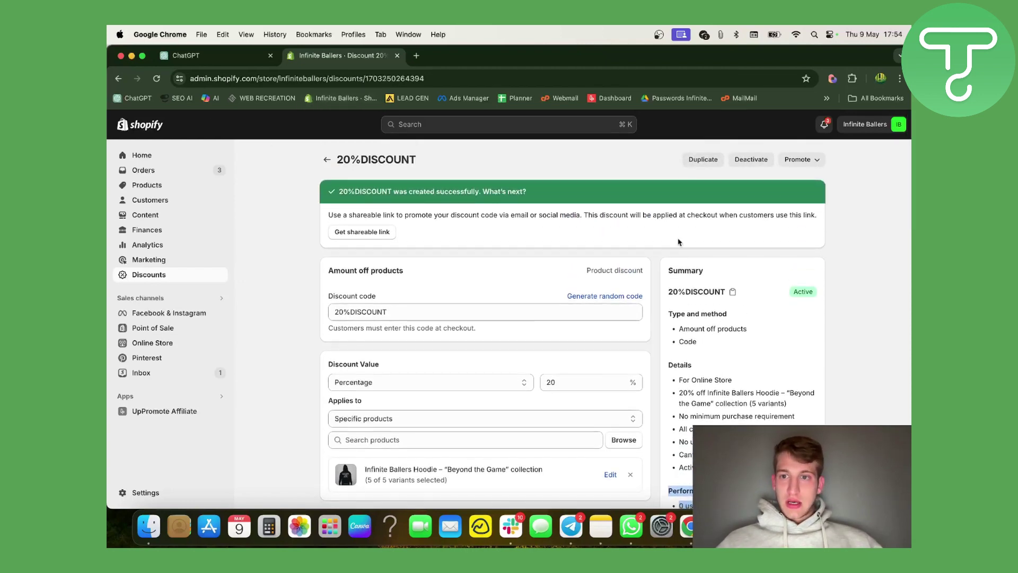
scroll(678, 242, down, 3)
click(801, 384)
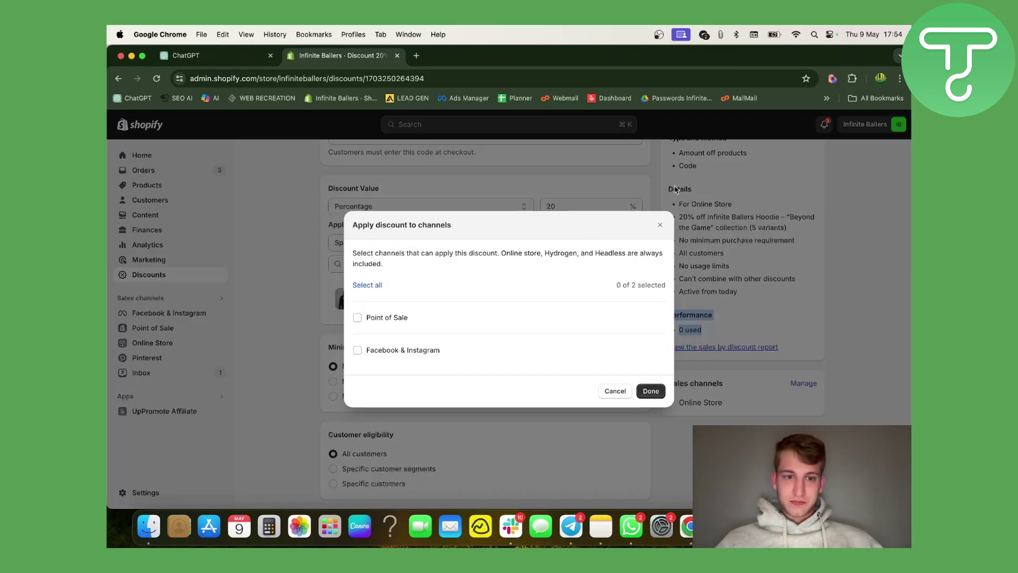
click(660, 223)
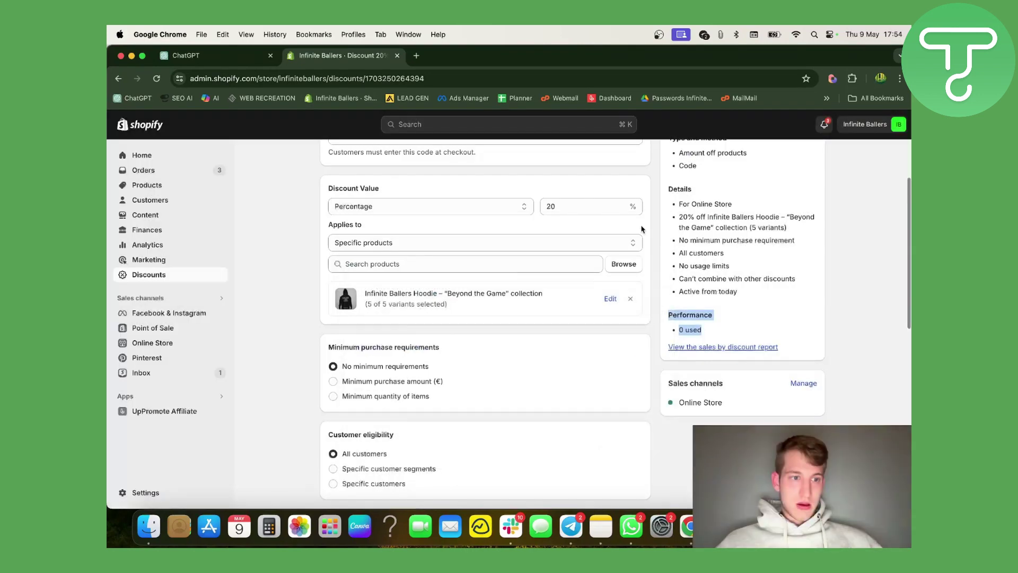
View the live online store and open the Infinite Ballers Hoodie product in the Beyond The Game collection.
click(177, 341)
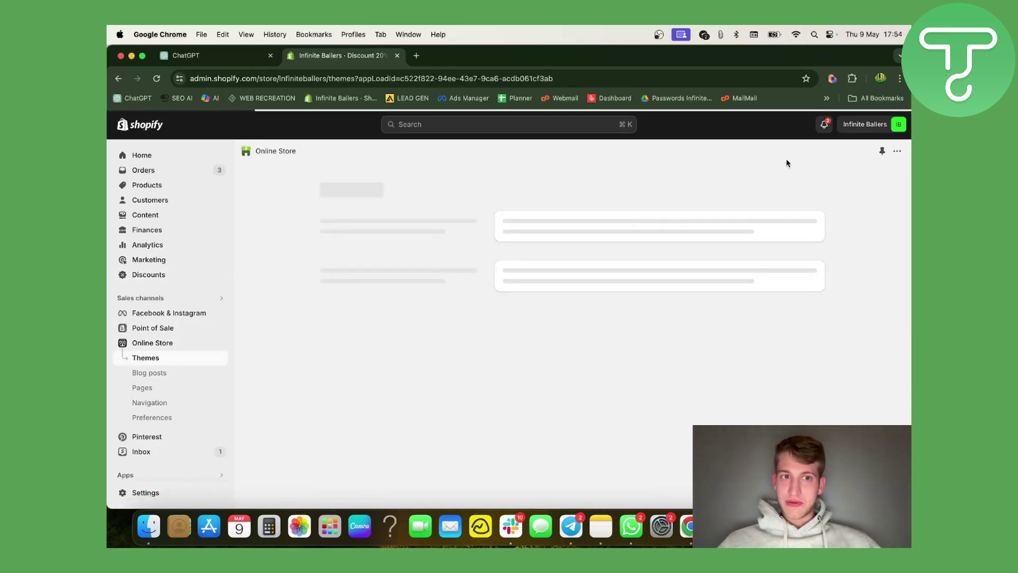
click(784, 182)
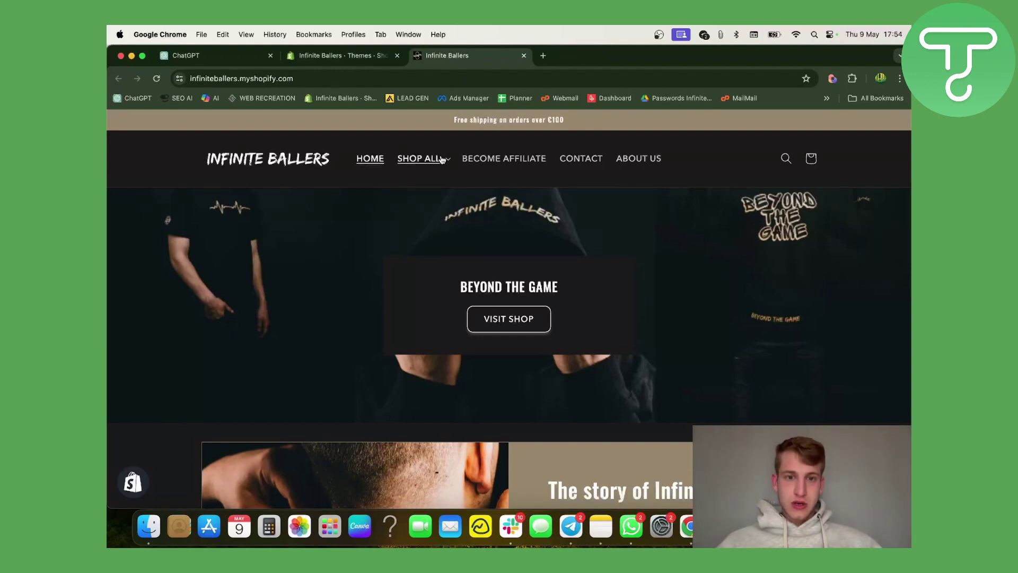
click(419, 158)
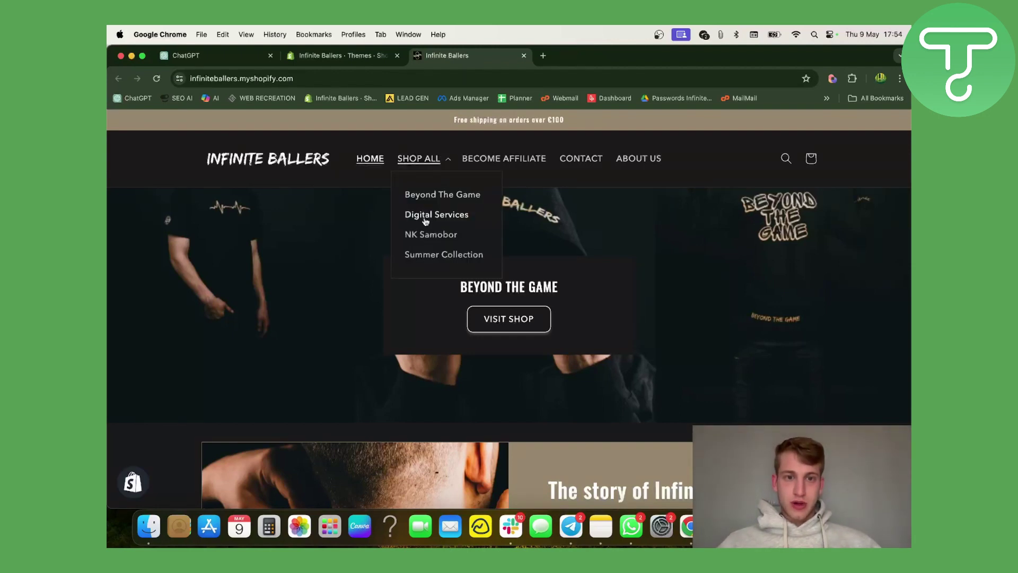
click(460, 204)
click(283, 388)
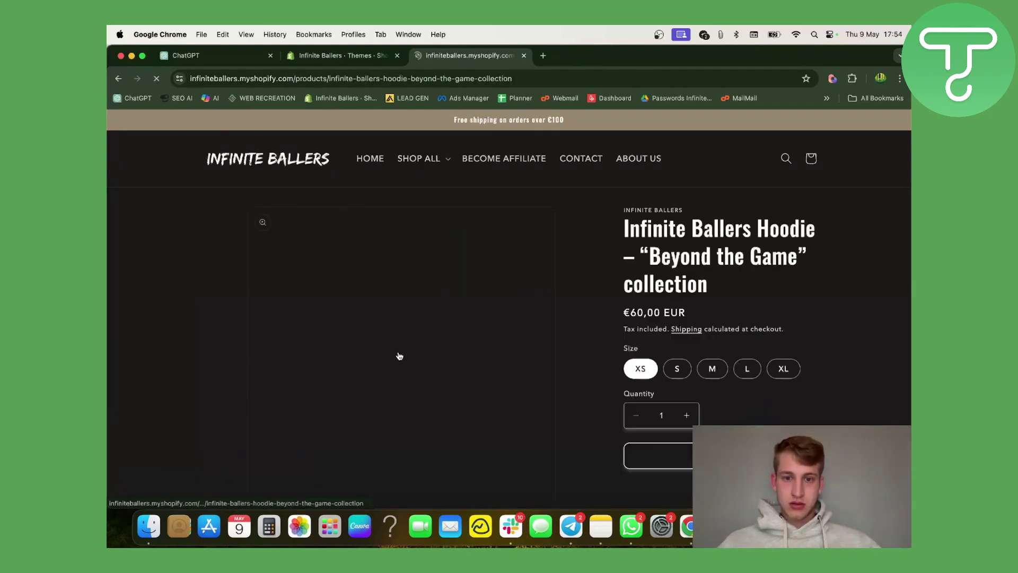
Add one size XS hoodie to the cart and proceed to checkout.
click(663, 455)
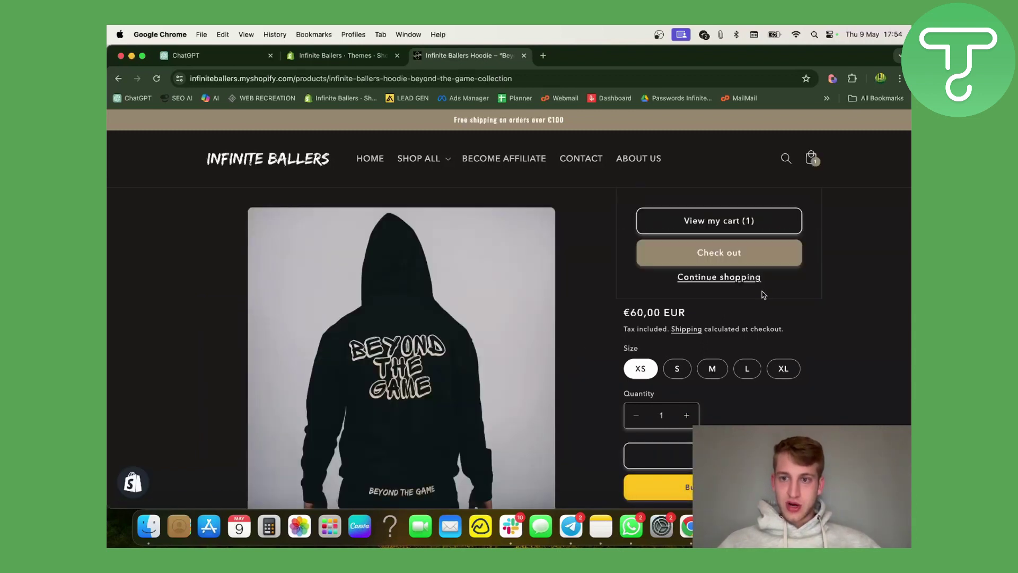
click(764, 301)
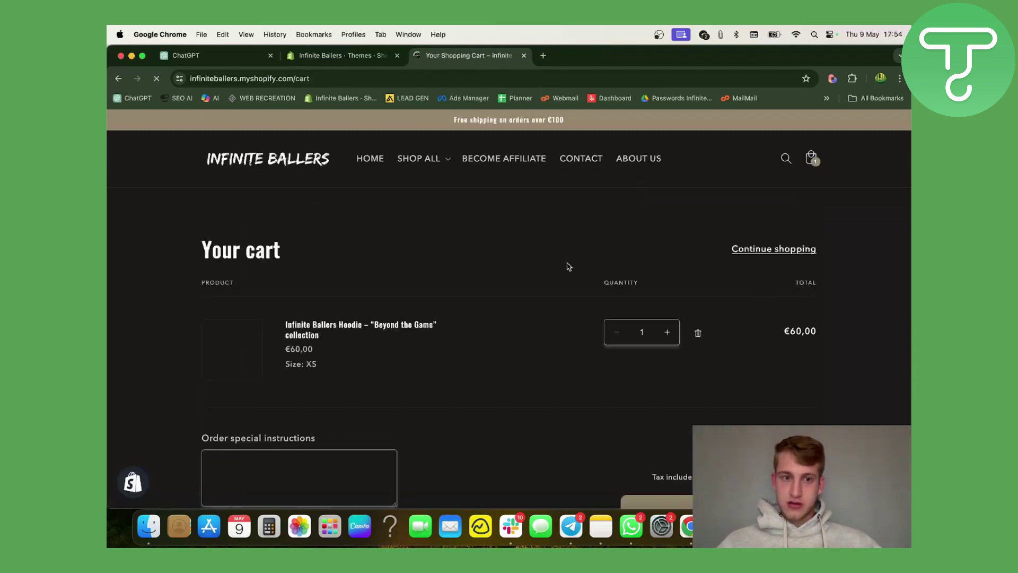
scroll(567, 266, down, 3)
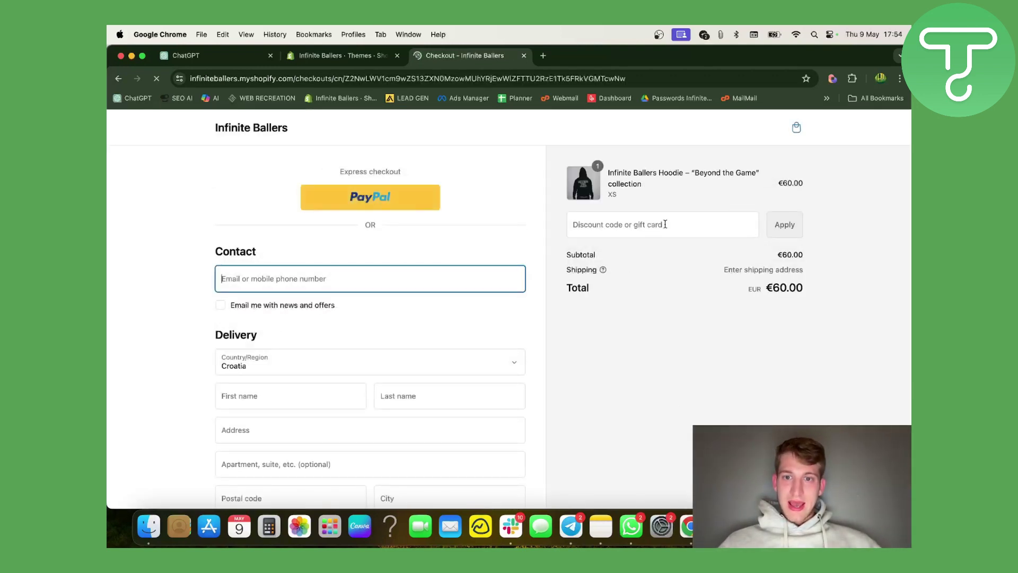
Apply the copied discount code 20%DISCOUNT to the hoodie order at checkout.
click(623, 224)
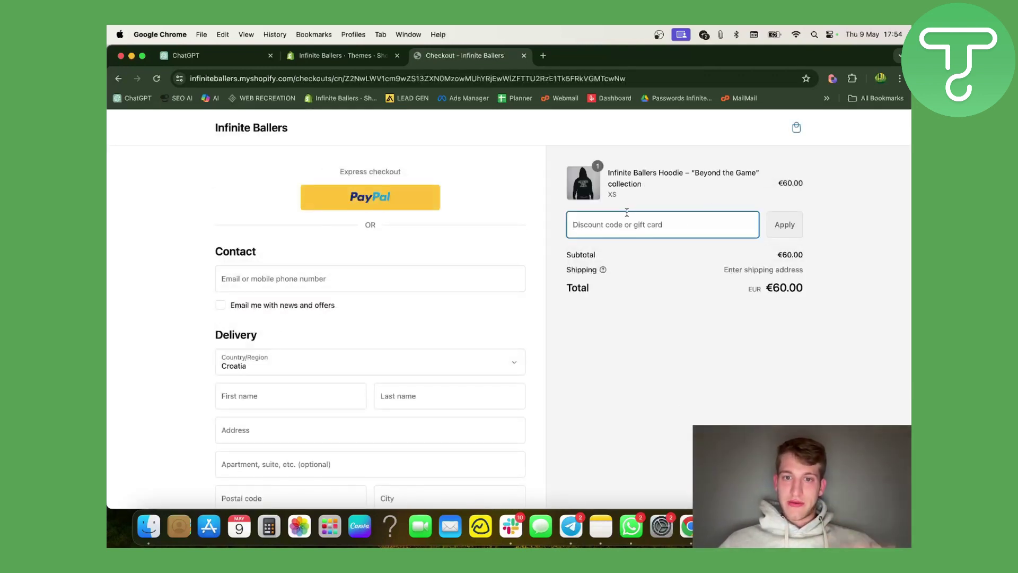
click(721, 34)
click(729, 69)
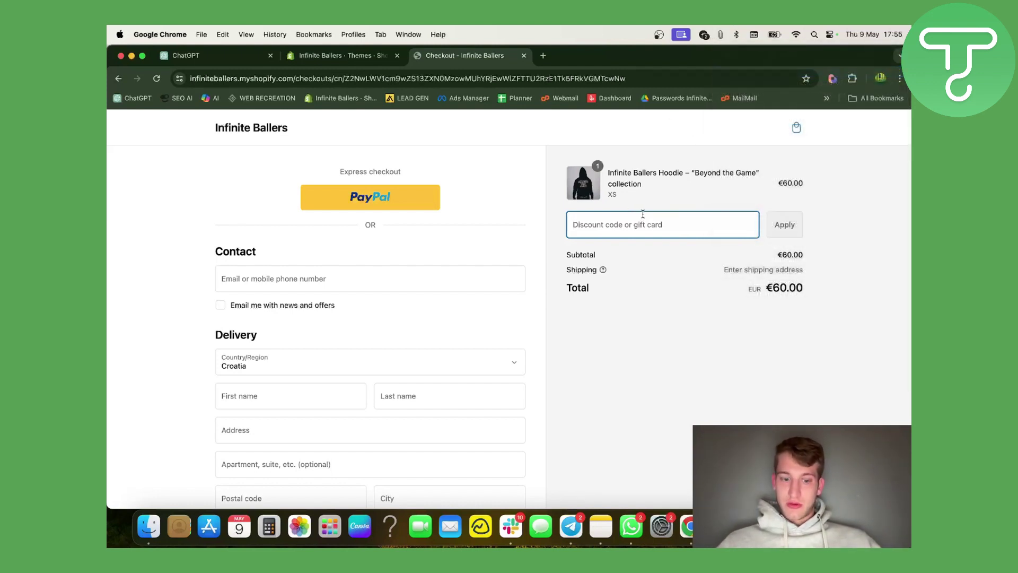
key(super+v)
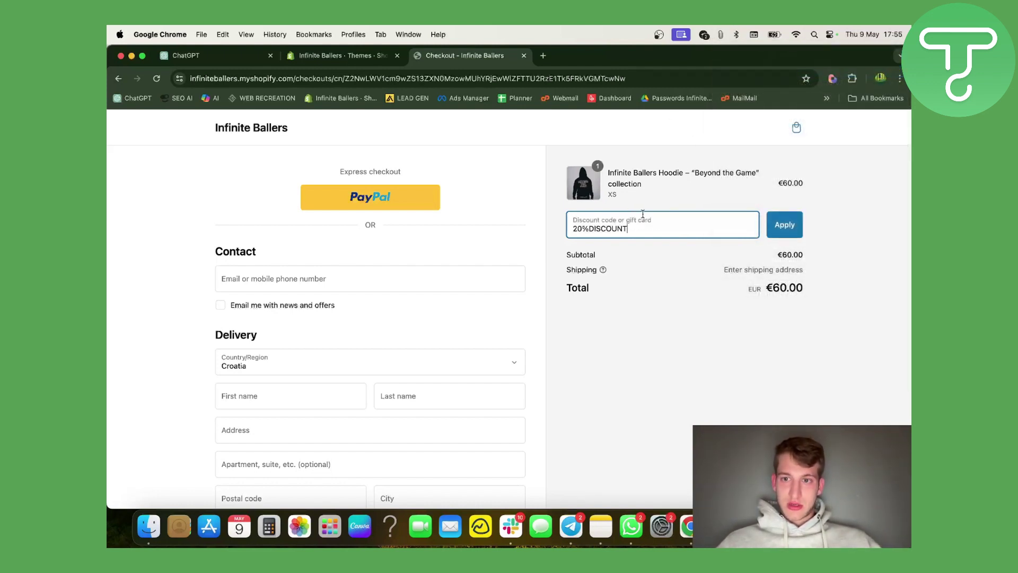
drag(644, 228, 565, 231)
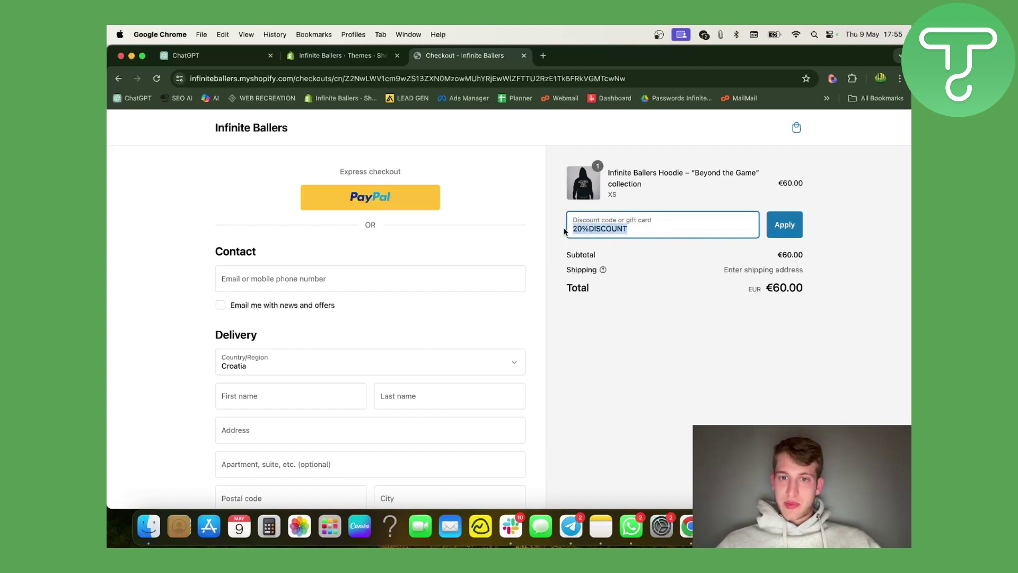
click(658, 225)
click(778, 224)
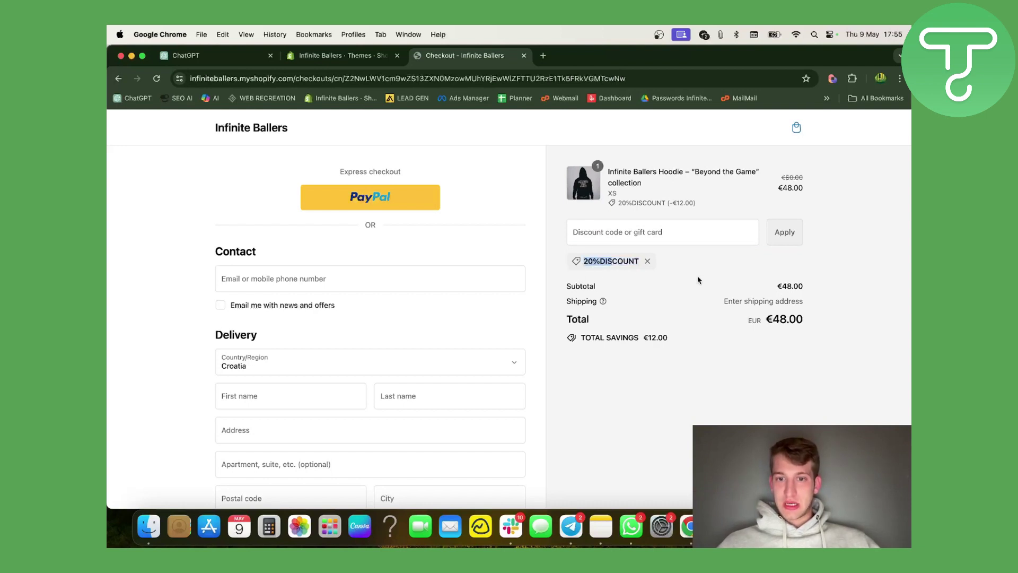
Examine the discounted order's subtotal and total, and look through the checkout's delivery and payment sections.
drag(698, 277, 566, 284)
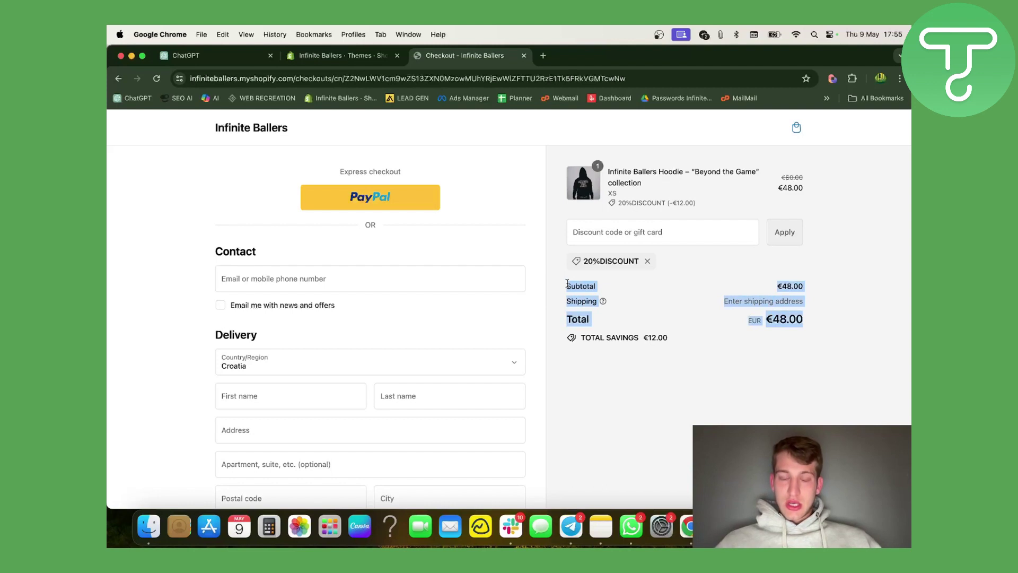
click(849, 328)
scroll(722, 321, down, 1)
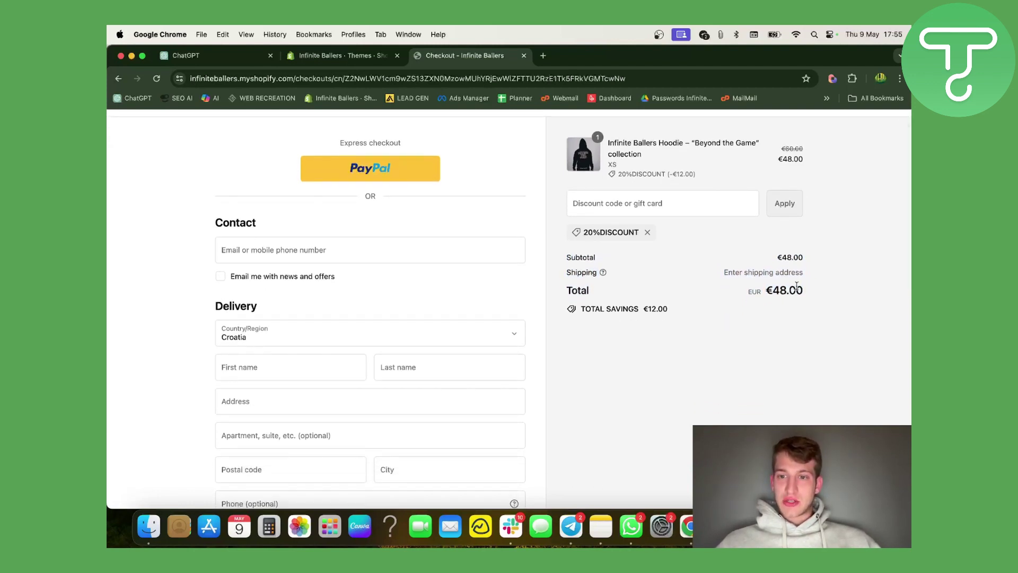
drag(796, 286, 559, 262)
scroll(424, 391, down, 5)
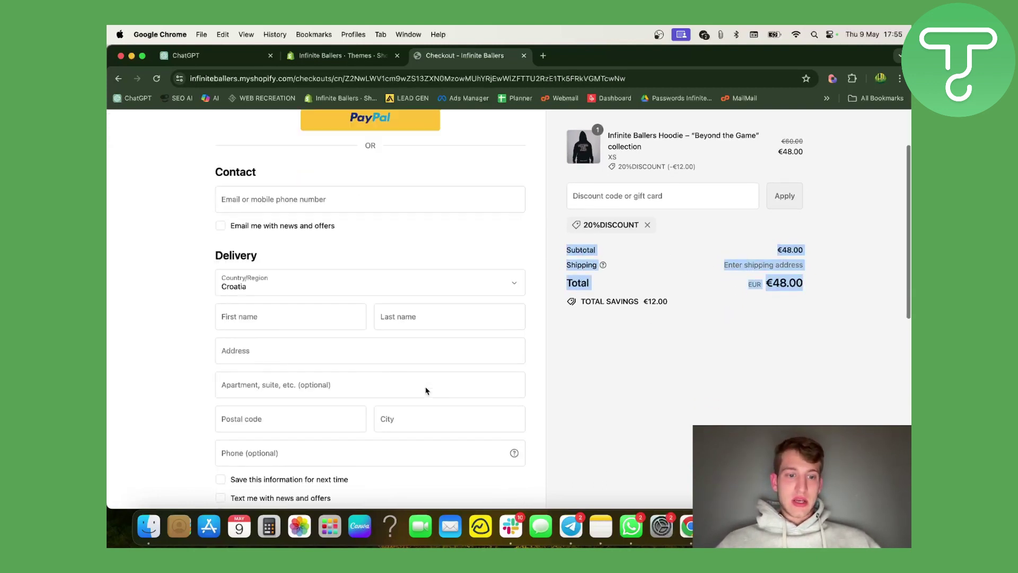
scroll(274, 387, down, 5)
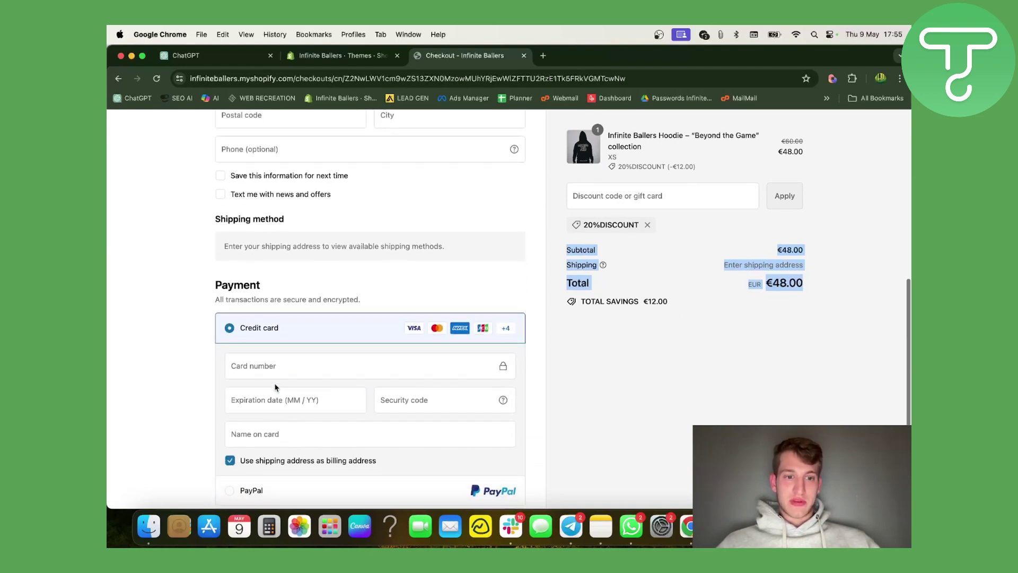
scroll(417, 324, up, 10)
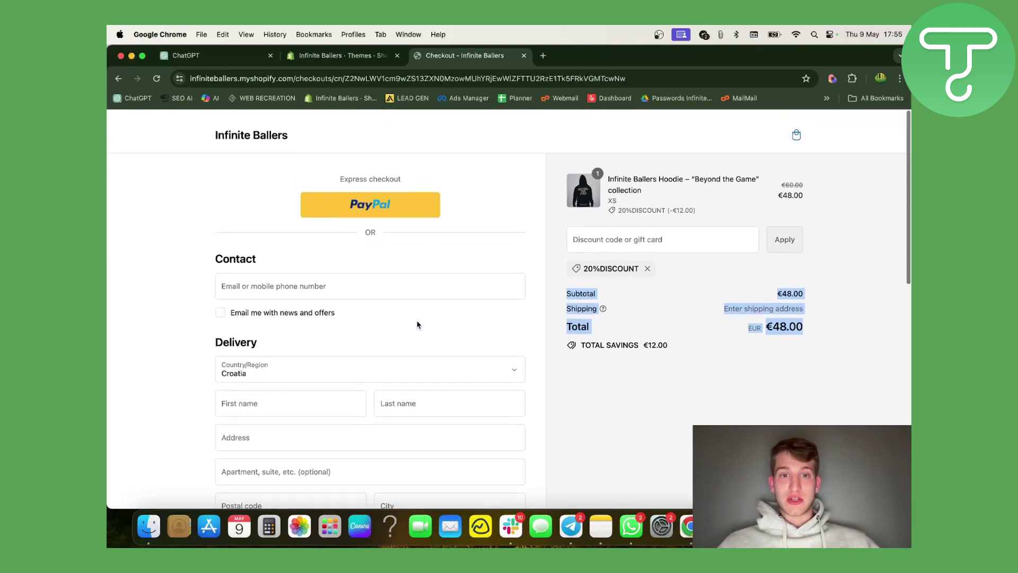